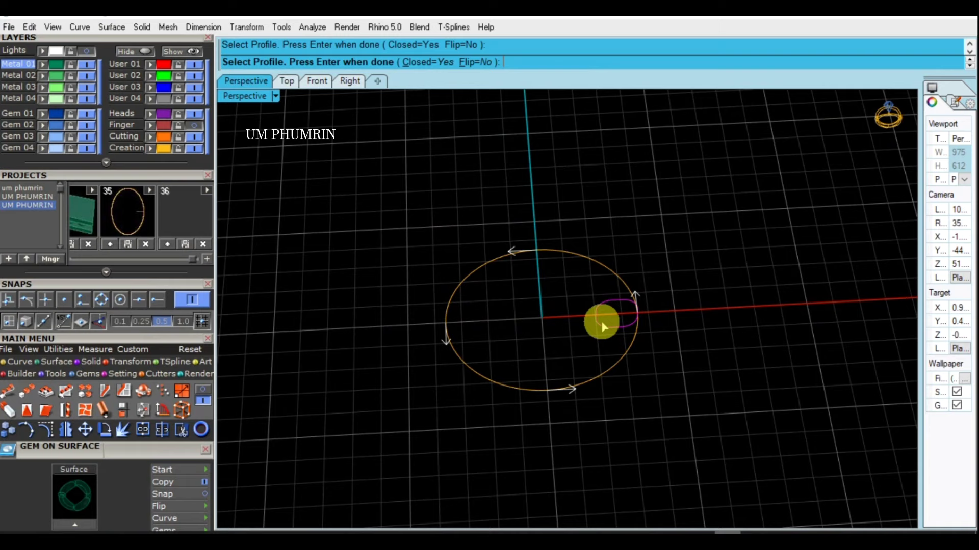
Step: Finish sweeping the profile circle into a torus and recentre the view
key("Return")
left_click(585, 364)
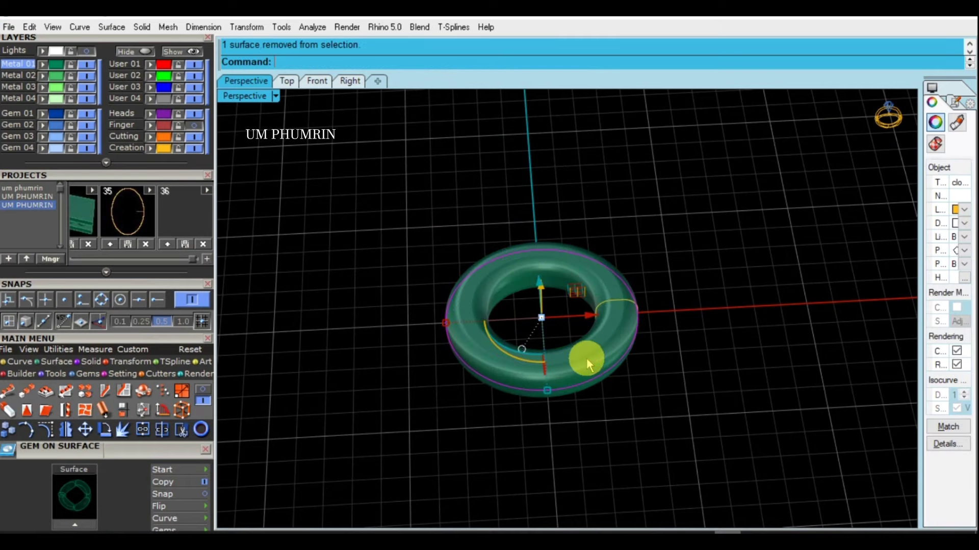
right_click_drag(587, 363, 554, 329, "shift")
scroll(158, 244, "down", 3)
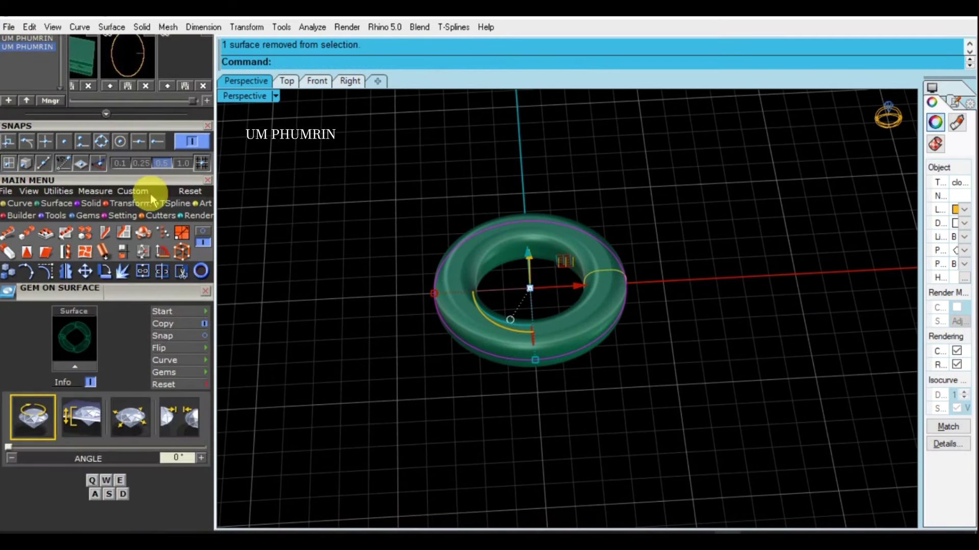
Step: Start a Twist in the Top view with the axis set across the torus
left_click(65, 251)
scroll(107, 306, "up", 3)
left_click(287, 81)
left_click(475, 269)
left_click(381, 269)
Step: Apply the 5° twist so the ring bends into a figure-eight
left_click(390, 177)
type("5")
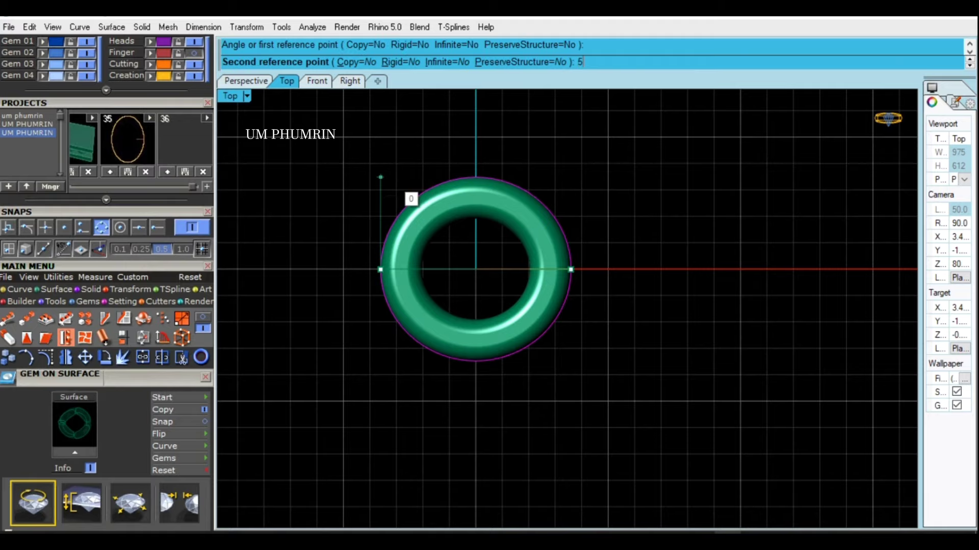
key("Return")
left_click(389, 176)
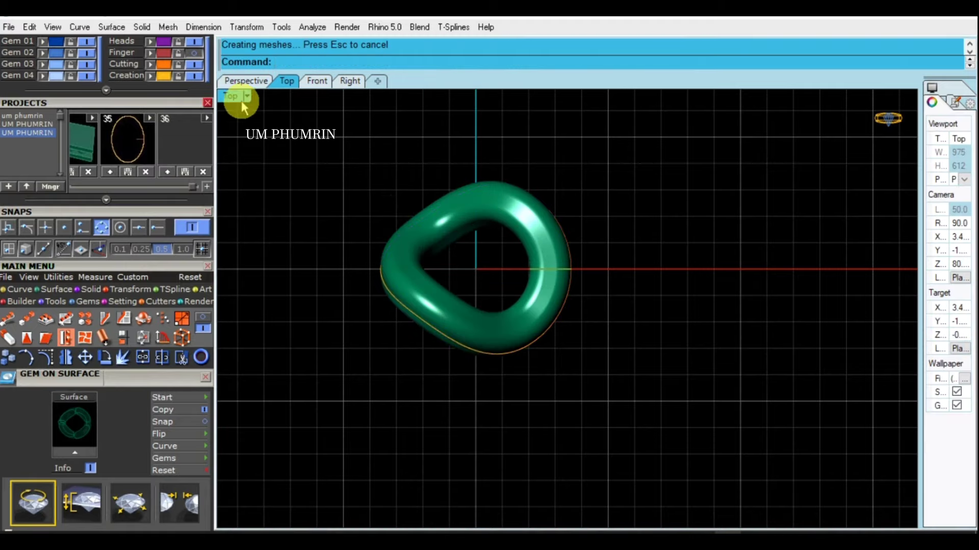
Step: In the Right view, rotate a copy of the ring about its crossing, adjusting object snaps
left_click(350, 81)
left_click_drag(731, 418, 411, 207)
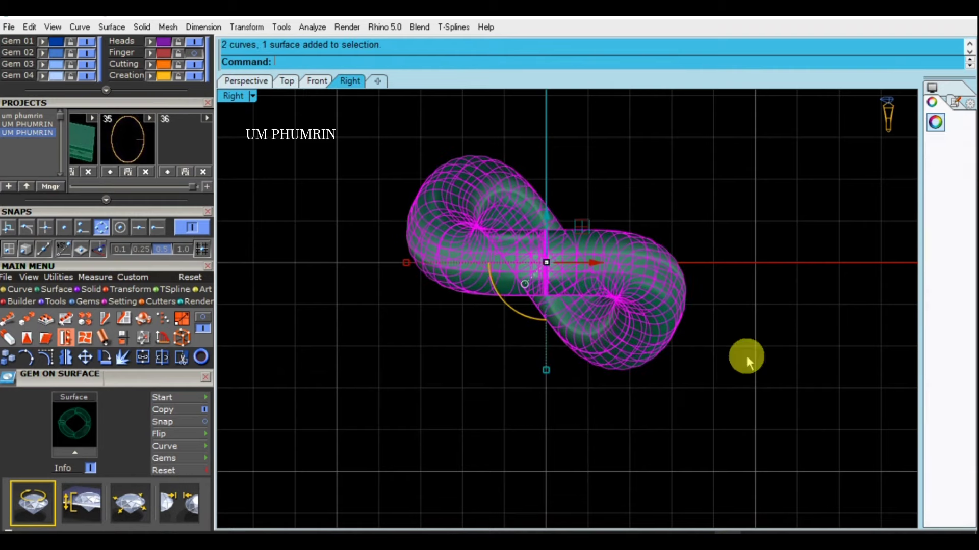
left_click(956, 408)
right_click_drag(701, 354, 721, 328)
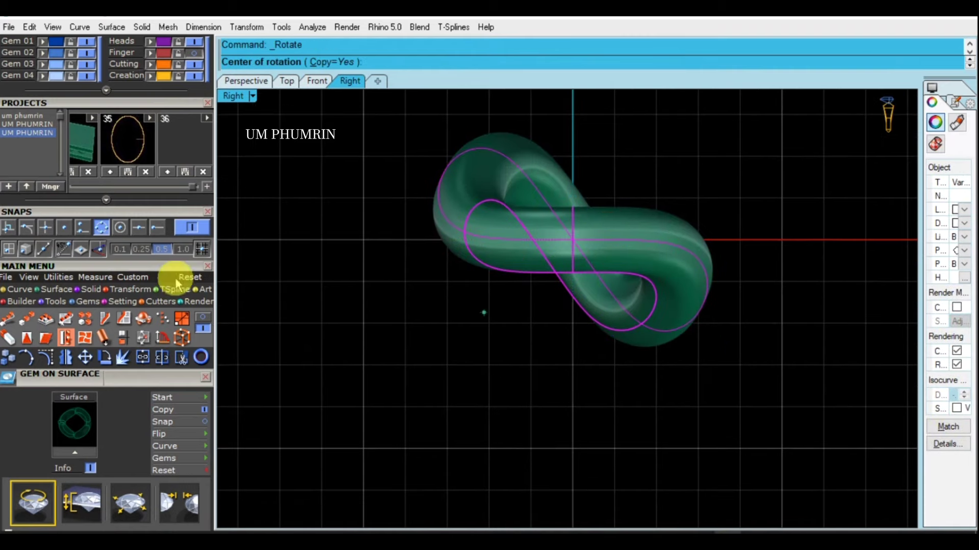
left_click(101, 228)
left_click(46, 228)
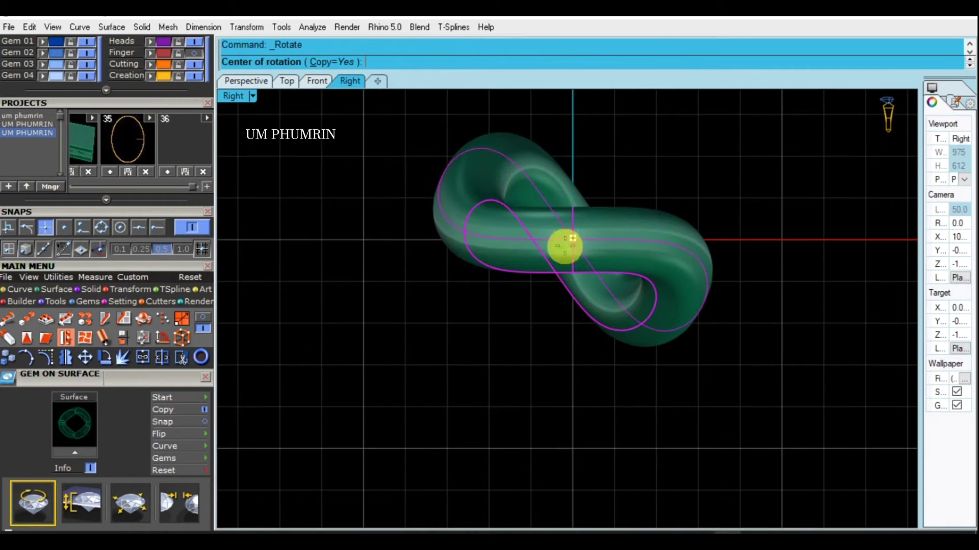
key("Escape")
Step: Select and deselect the twisted ring and large circle path in Top and Perspective views
left_click(287, 80)
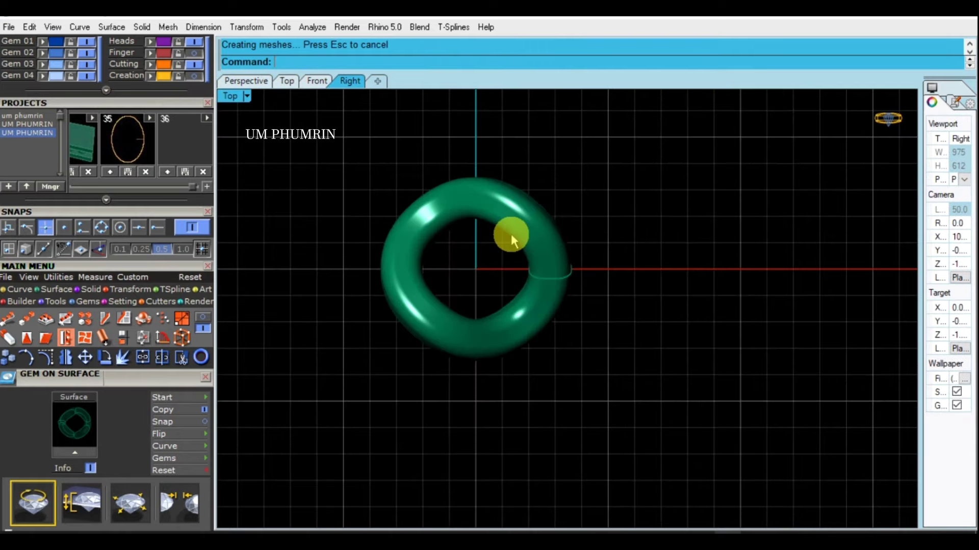
left_click(511, 234)
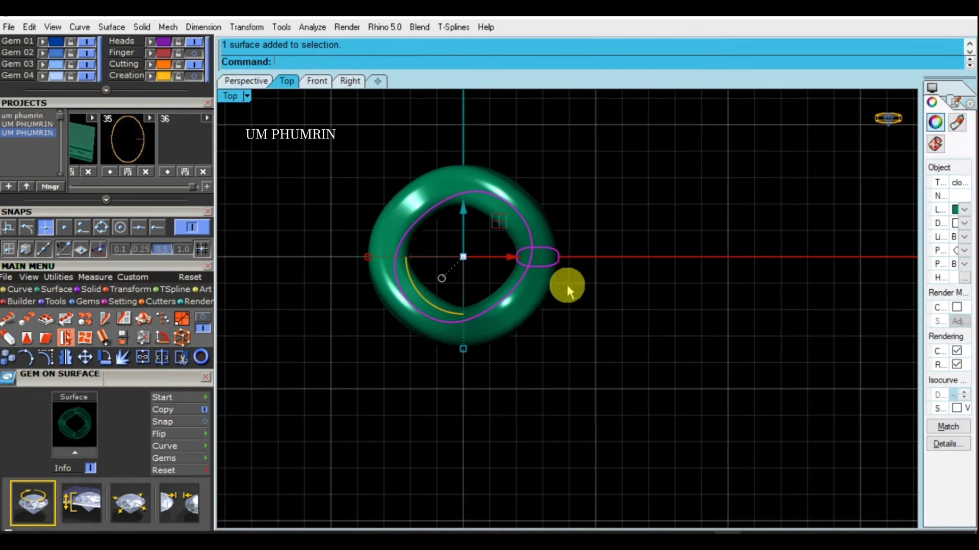
left_click(641, 326)
left_click(246, 81)
left_click(664, 285)
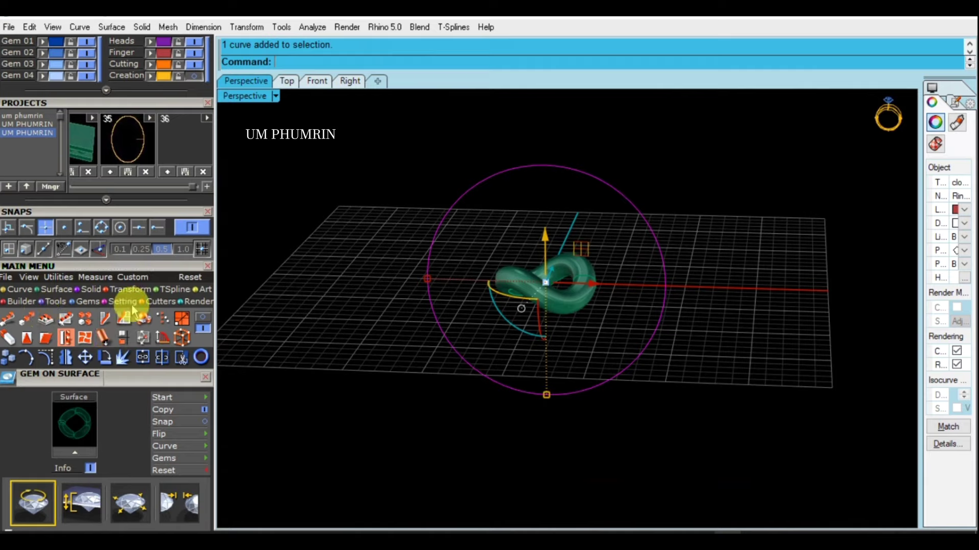
left_click(317, 305)
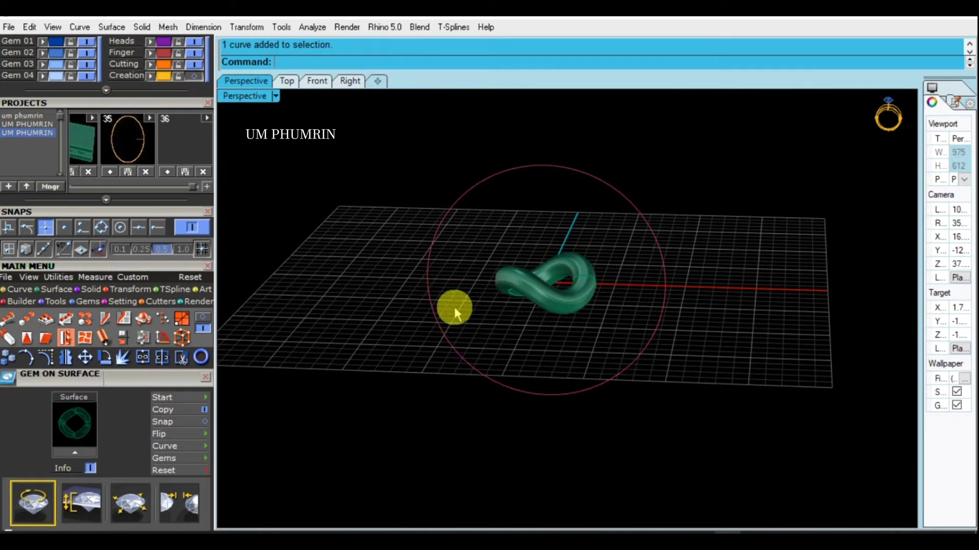
Step: Orbit the Perspective view, then show the figure-eight link side-on in the Right view
left_click(431, 302)
left_click(233, 105)
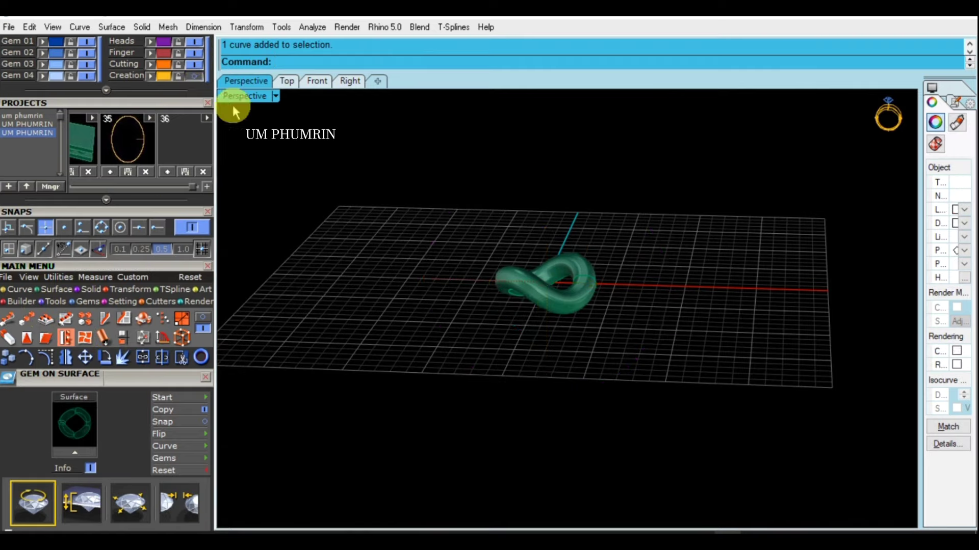
mouse_move(232, 105)
right_mouse_down()
mouse_move(402, 258)
mouse_move(390, 279)
right_mouse_up()
left_click(350, 82)
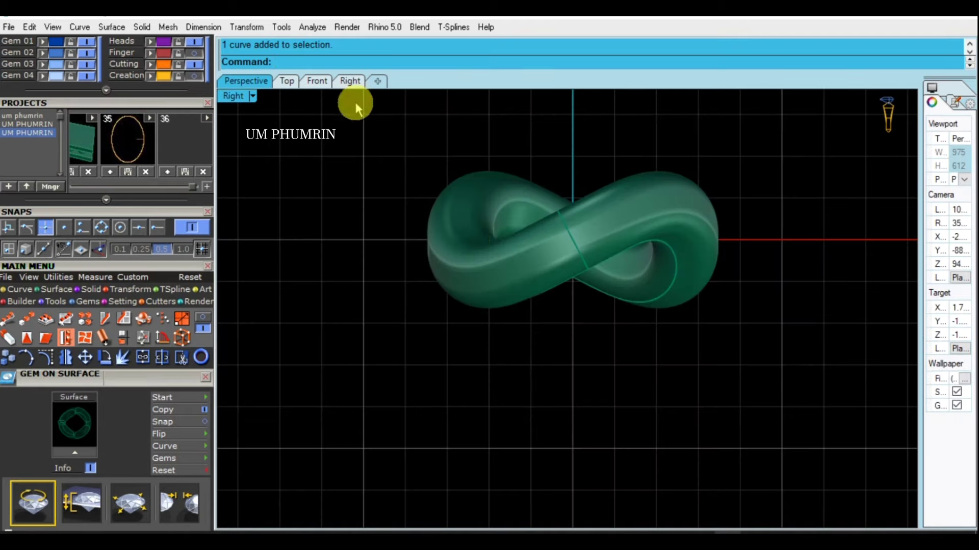
right_click_drag(565, 241, 568, 278)
Step: Draw a rectangle above the twisted link in the Right view
key("Return")
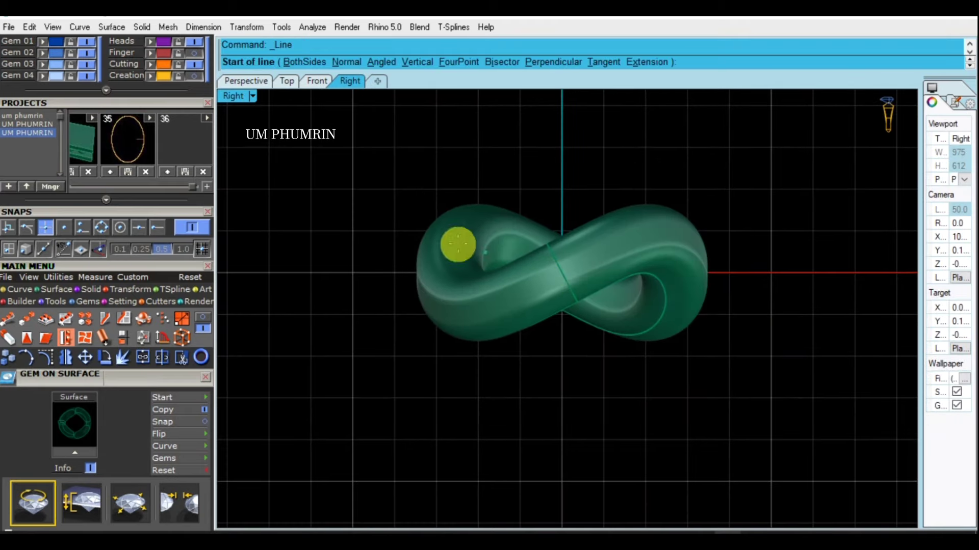
key("Escape")
type("ec")
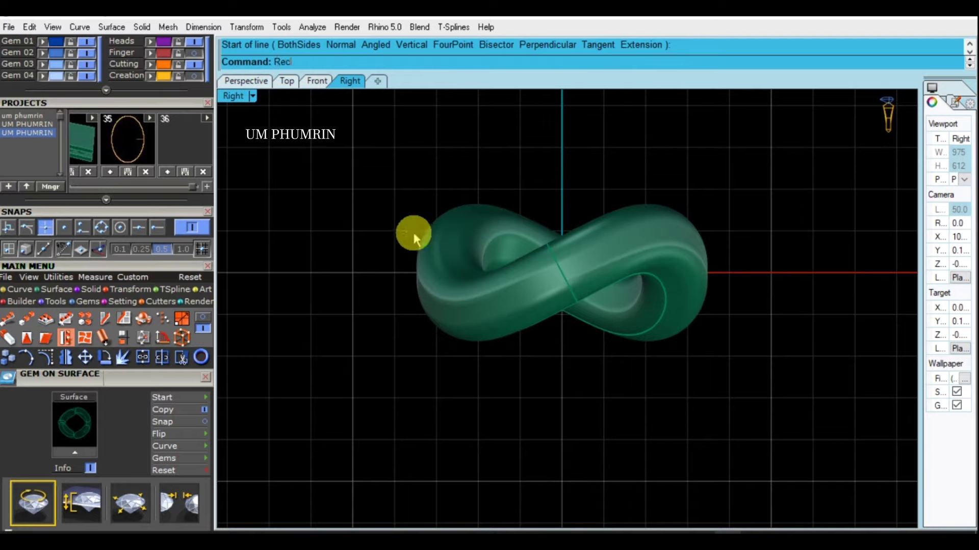
key("Return")
left_click(373, 200)
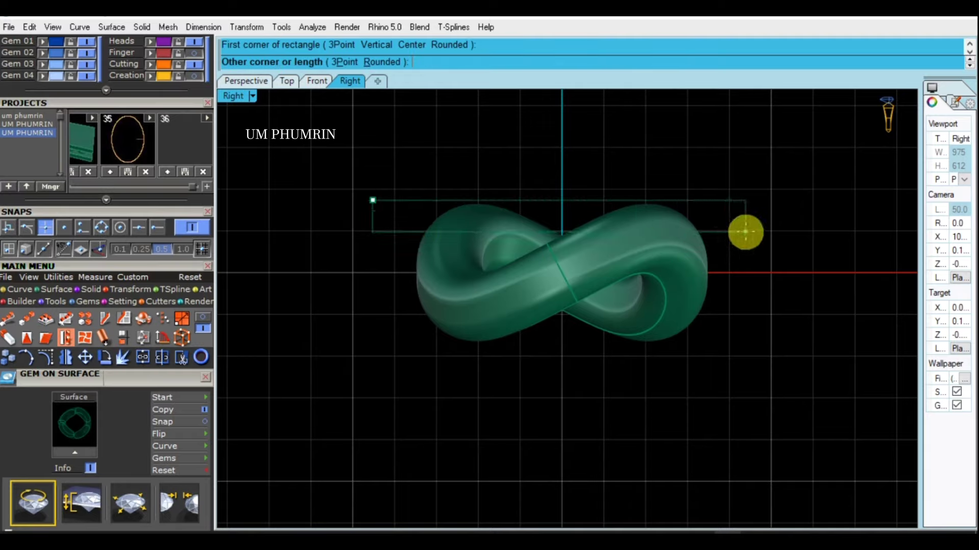
left_click(748, 231)
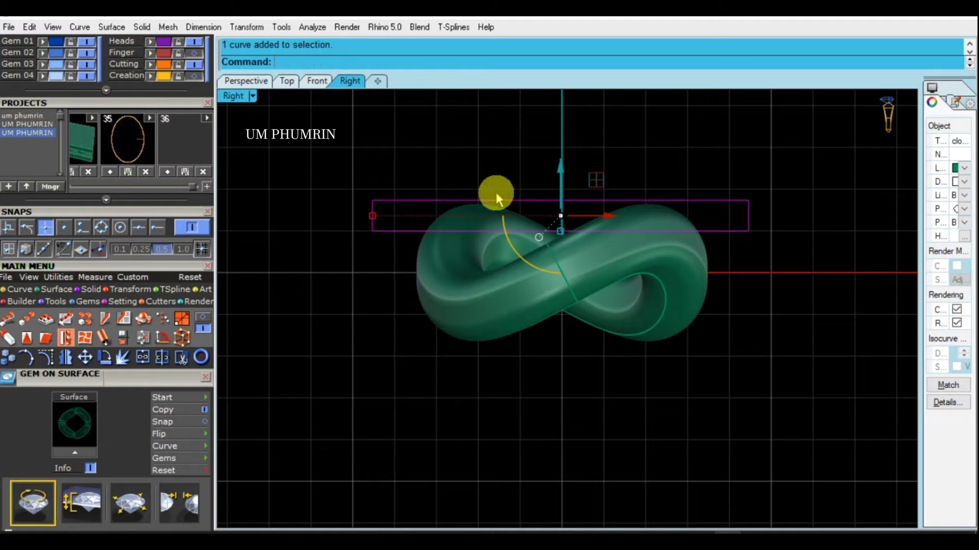
Step: Extrude the rectangle into a flat slab with ExtrudeCrv in the Front view
left_click(317, 80)
type("E")
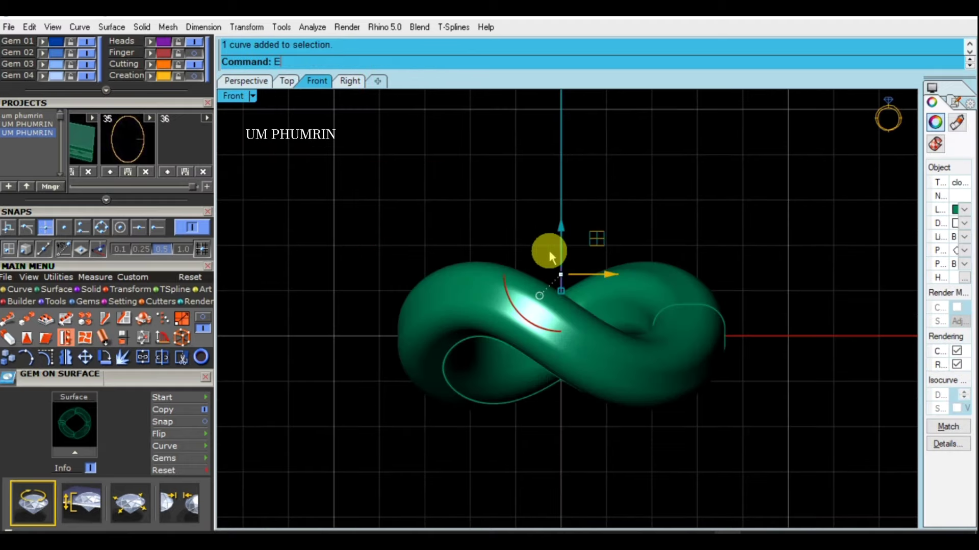
type("xtrudecrv")
key("Return")
left_click(754, 268)
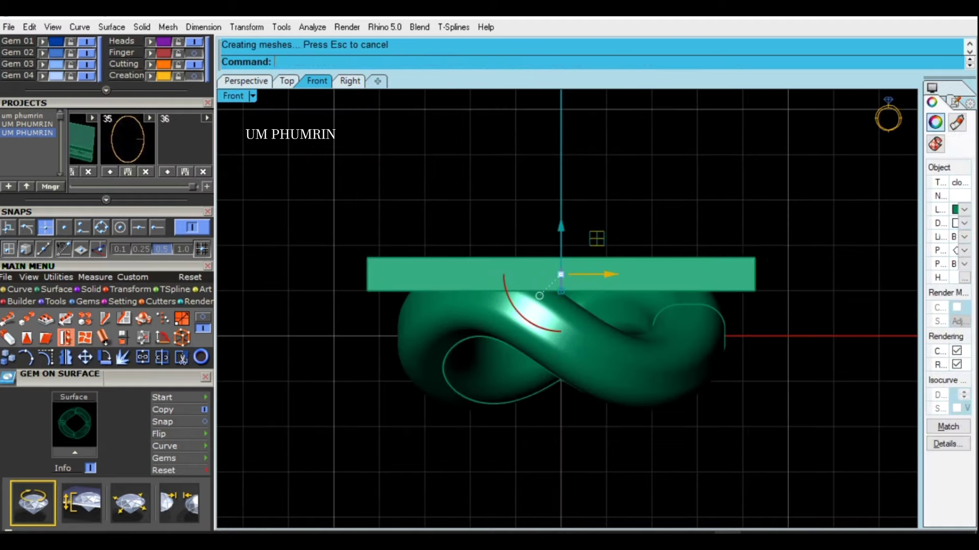
left_click(751, 268)
right_click_drag(742, 277, 698, 250)
Step: Mirror the slab about the origin to place a copy below the link
type("mirror")
key("Return")
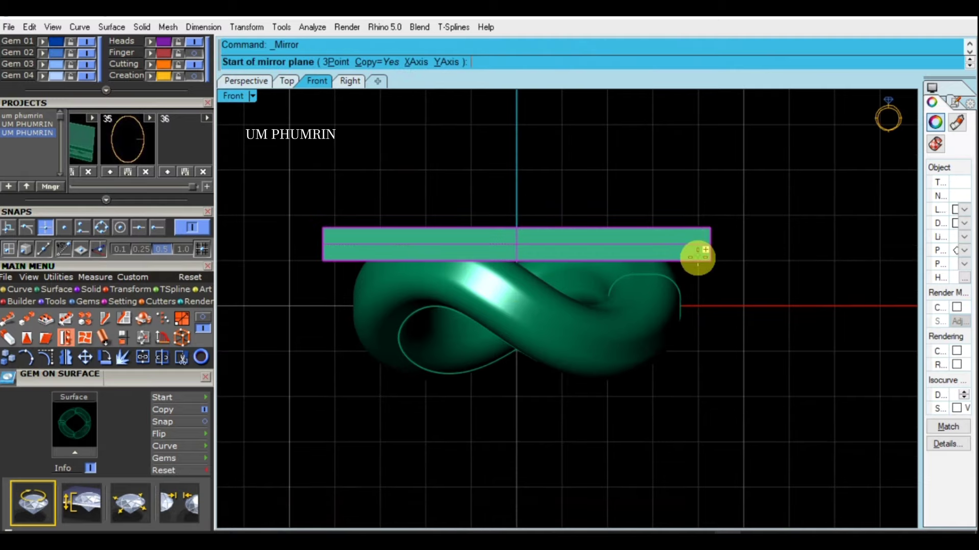
type("0")
key("Return")
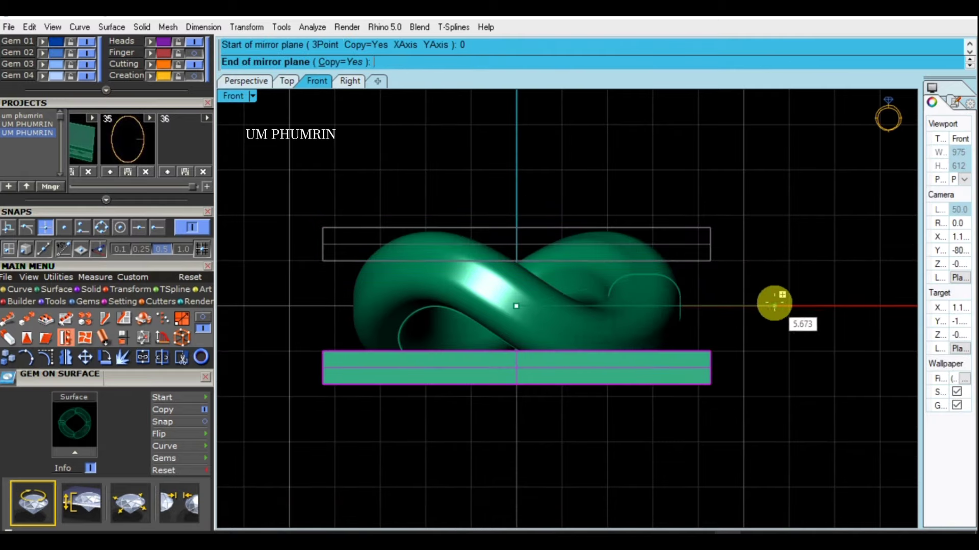
left_click(775, 304)
right_click_drag(769, 275, 756, 256)
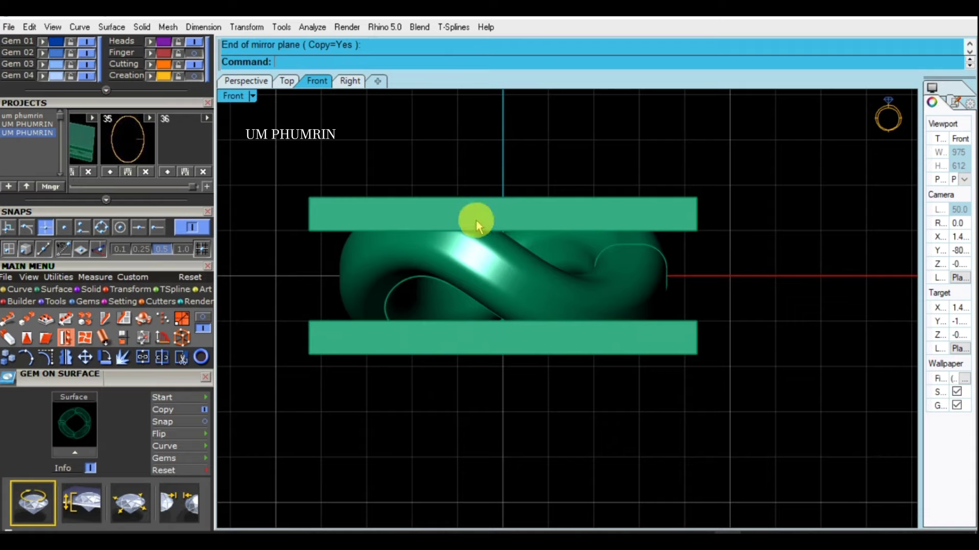
left_click(536, 271)
Step: Subtract the top and bottom slabs from the twisted link with BooleanDifference
left_click(246, 80)
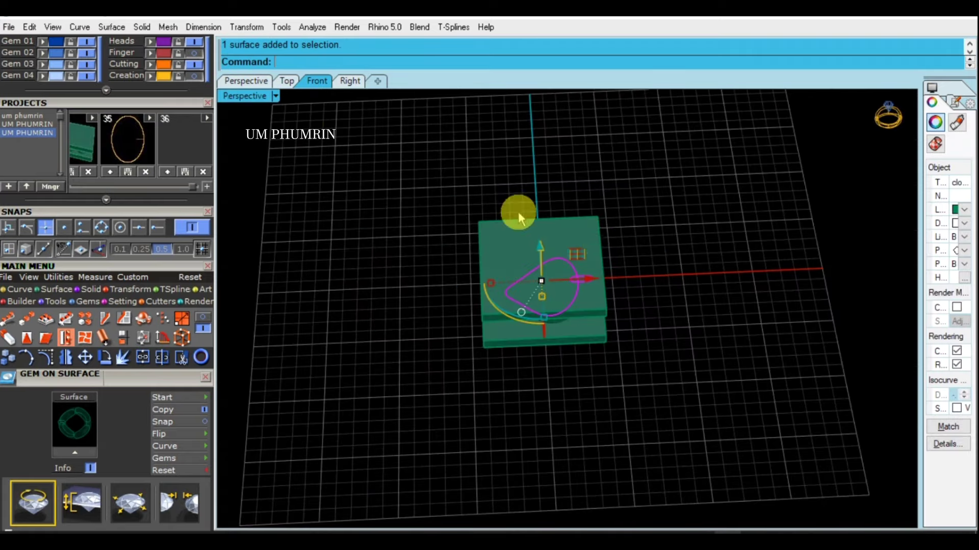
mouse_move(519, 218)
right_mouse_down()
mouse_move(528, 218)
mouse_move(573, 299)
mouse_move(683, 264)
mouse_move(607, 298)
mouse_move(692, 296)
mouse_move(664, 271)
mouse_move(589, 262)
mouse_move(707, 275)
right_mouse_up()
left_click(589, 262)
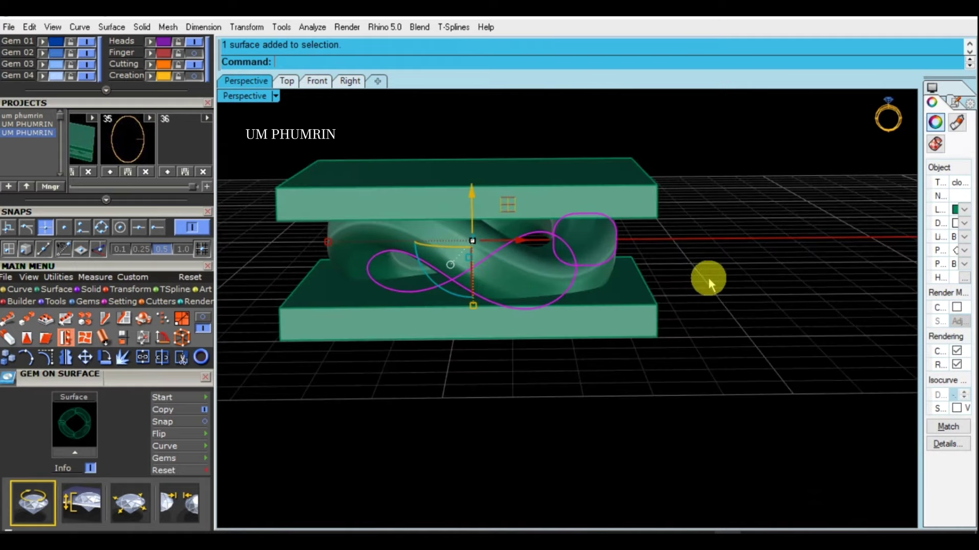
right_click_drag(589, 255, 613, 269)
right_click(614, 268)
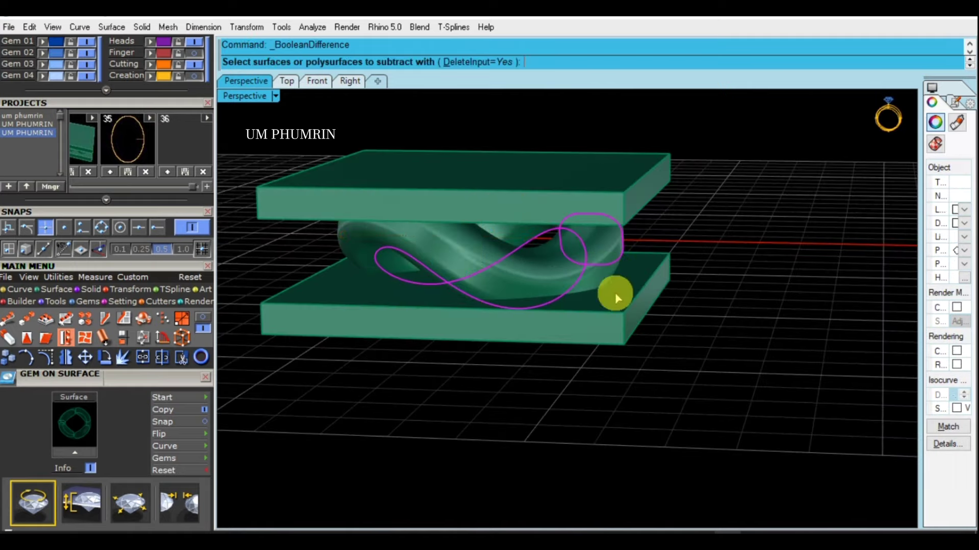
left_click(615, 293)
left_click(603, 204)
key("Return")
mouse_move(690, 234)
right_mouse_down()
mouse_move(651, 286)
mouse_move(608, 278)
right_mouse_up()
Step: Start Gem on Surface on the ring and place the first round gem on its flat face
key("Return")
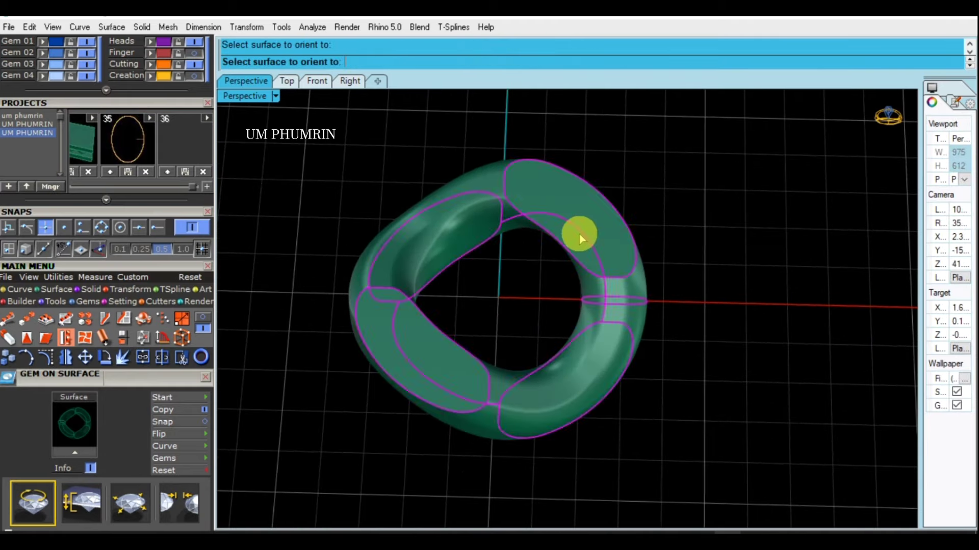
left_click(582, 259)
scroll(572, 231, "up", 2)
scroll(572, 230, "up", 2)
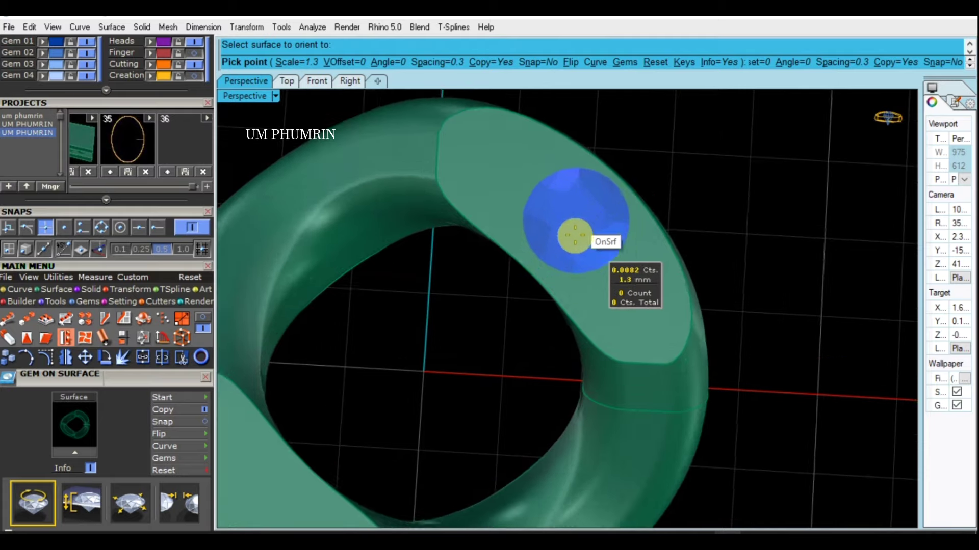
scroll(570, 234, "up", 1)
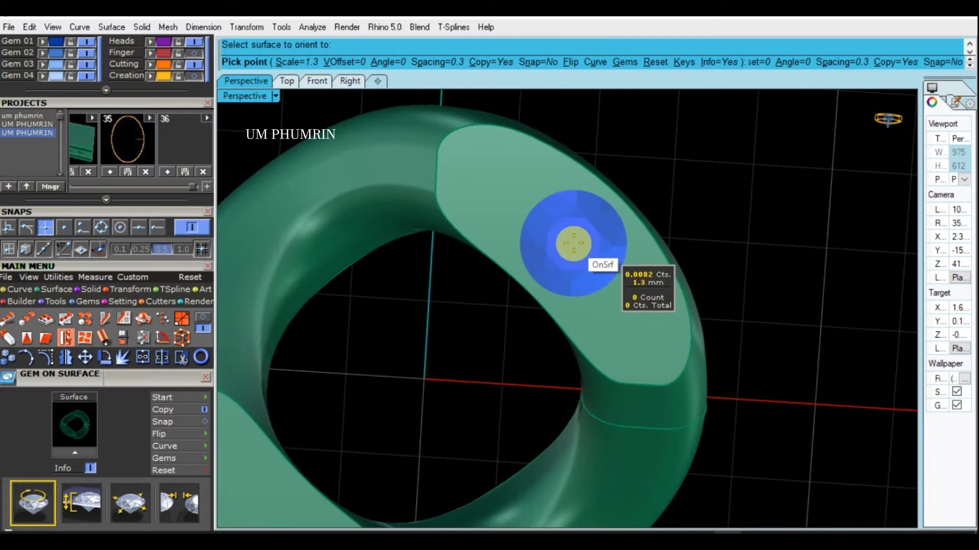
left_click(574, 243)
Step: Place the second and third gems in a row beside the first
scroll(629, 330, "up", 2)
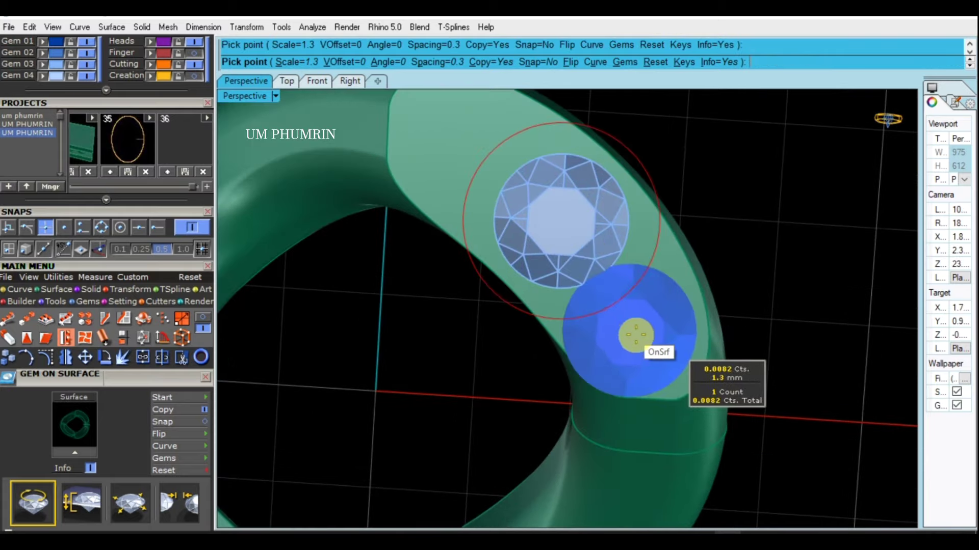
left_click(642, 339)
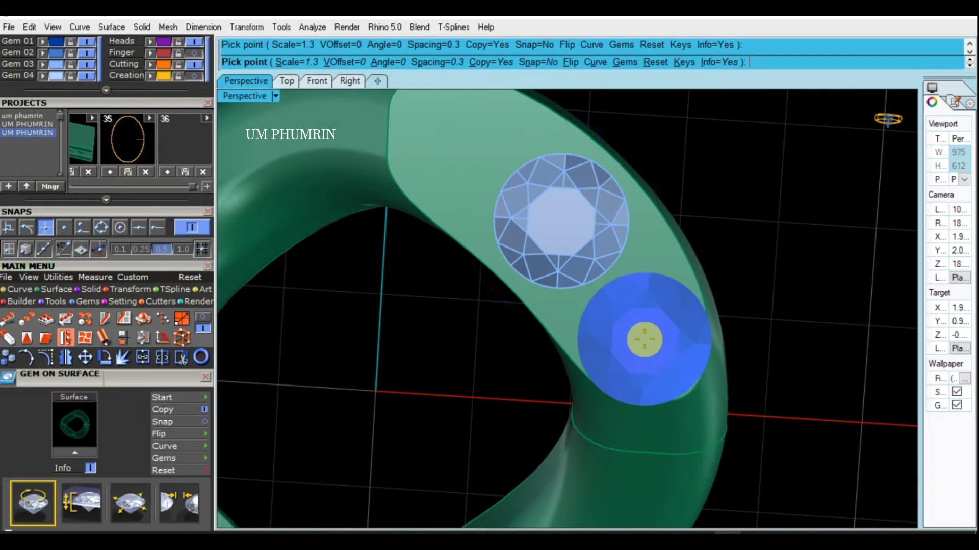
scroll(661, 376, "down", 2)
scroll(454, 218, "up", 1)
scroll(510, 220, "up", 1)
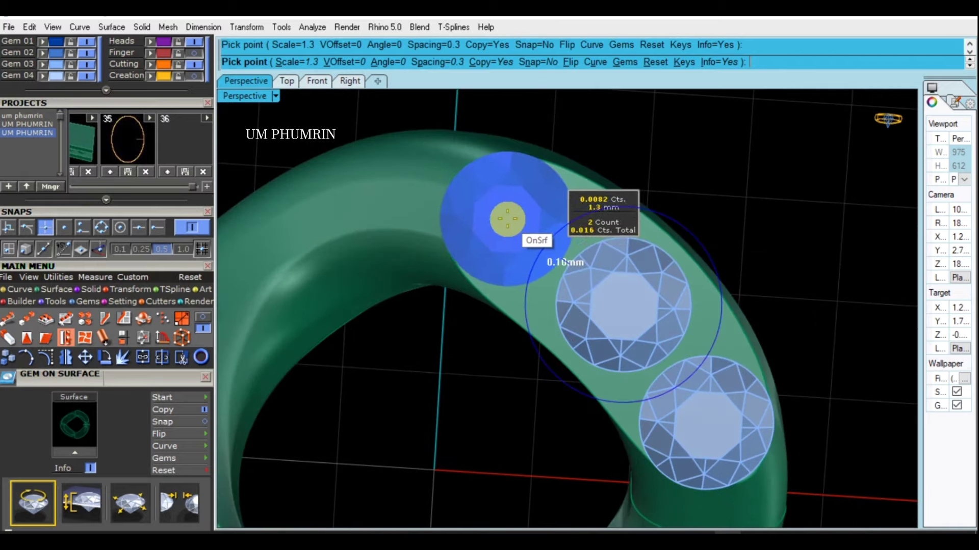
left_click(507, 220)
key("Return")
Step: Orbit around the ring and window-select the three 1.3 mm gems
scroll(557, 277, "down", 3)
right_click_drag(557, 278, 563, 280)
left_click_drag(469, 163, 684, 296)
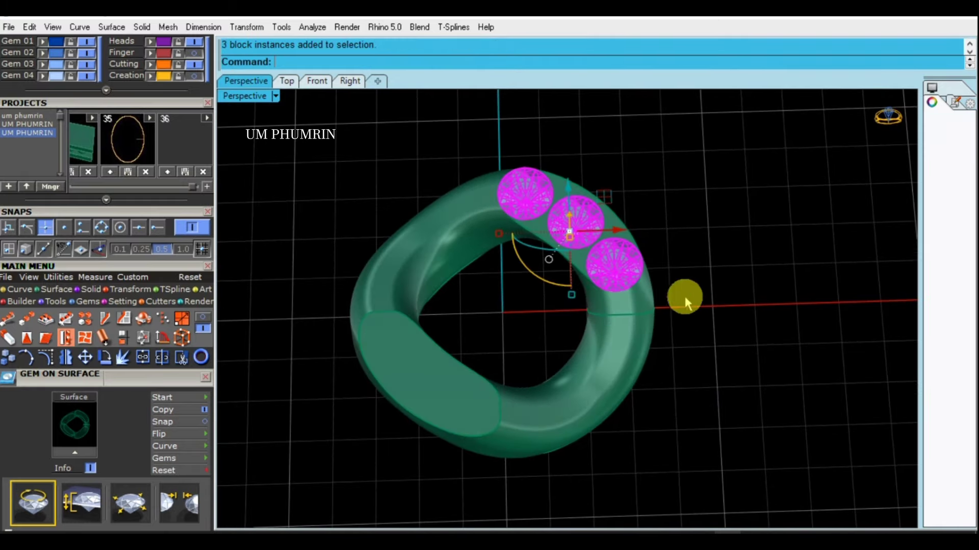
right_click_drag(684, 296, 675, 325)
Step: Delete the gems and undo back to restore the cutter slabs
key("Delete")
key("ctrl+z")
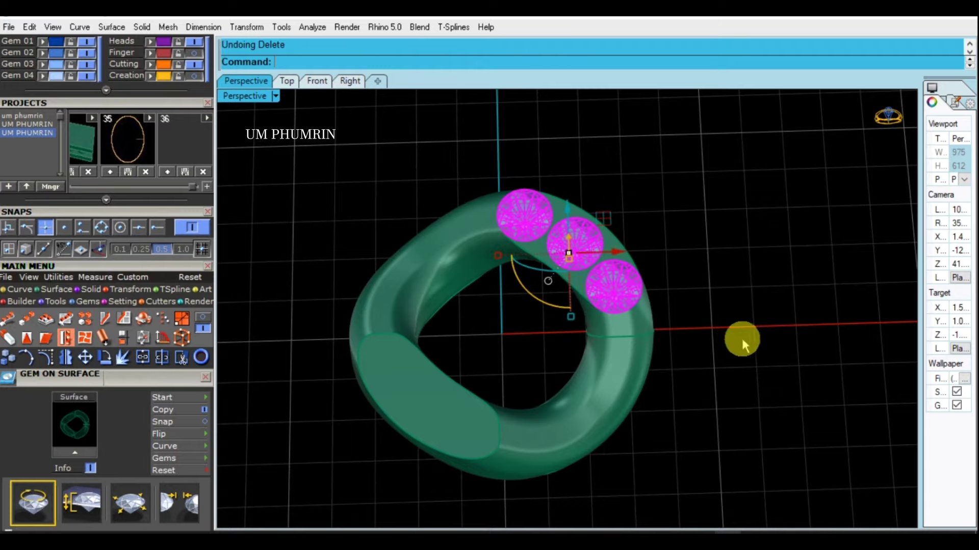
key("ctrl+z")
key("ctrl+z")
key("Escape")
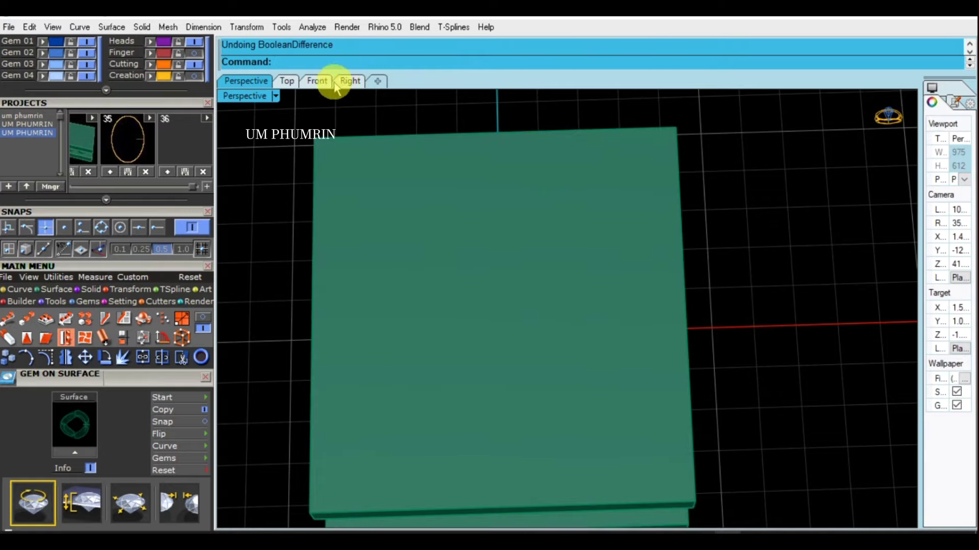
Step: Lower the top cutter box slightly in the Front view
left_click(317, 81)
left_click(539, 221)
scroll(509, 192, "up", 3)
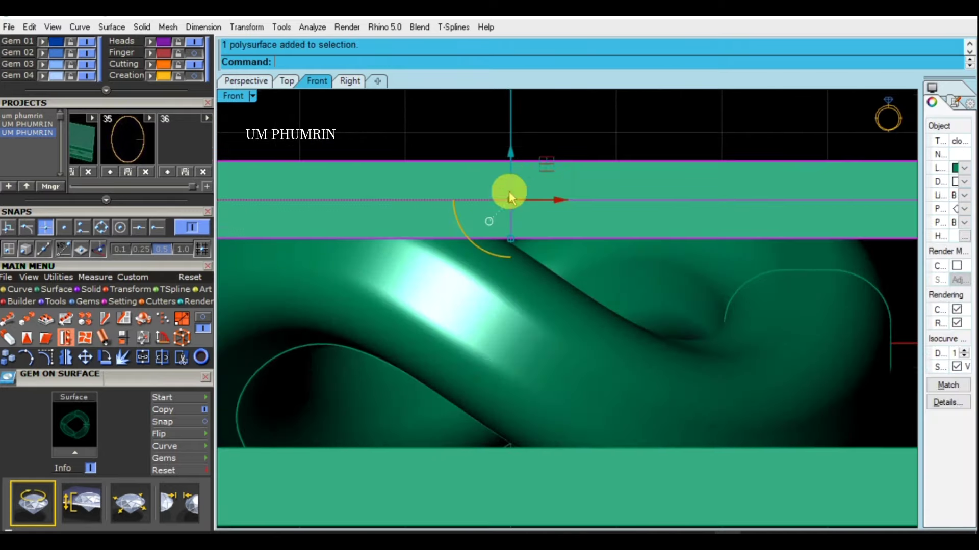
left_click_drag(513, 159, 539, 208)
scroll(677, 289, "down", 3)
Step: Subtract both cutter boxes from the link again with BooleanDifference
left_click(656, 303)
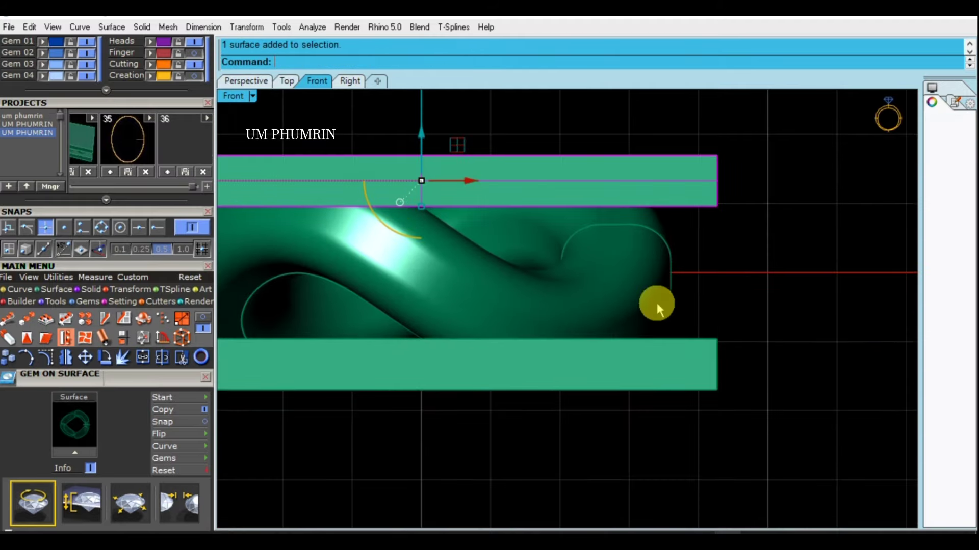
right_click_drag(610, 280, 706, 279)
scroll(705, 280, "down", 2)
key("Return")
left_click_drag(834, 352, 758, 196)
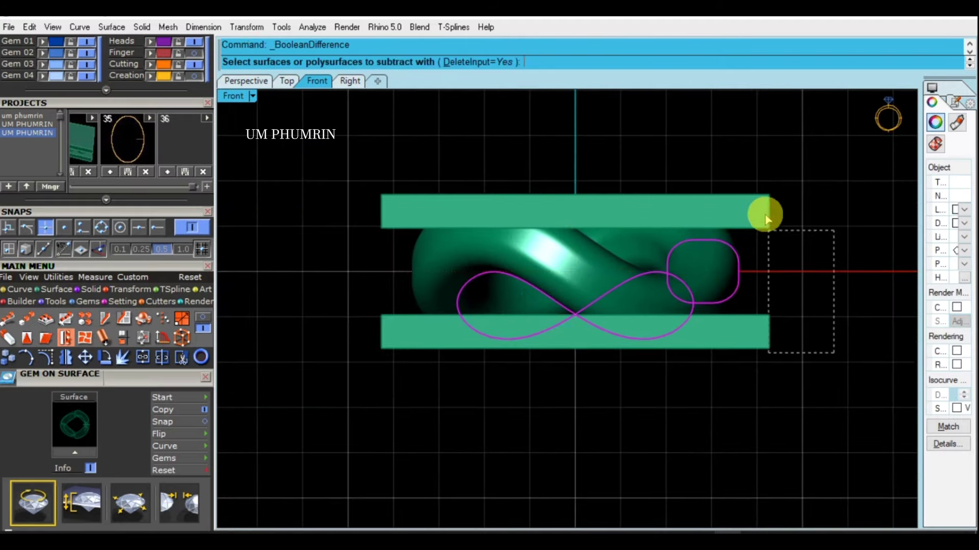
key("Return")
left_click(246, 80)
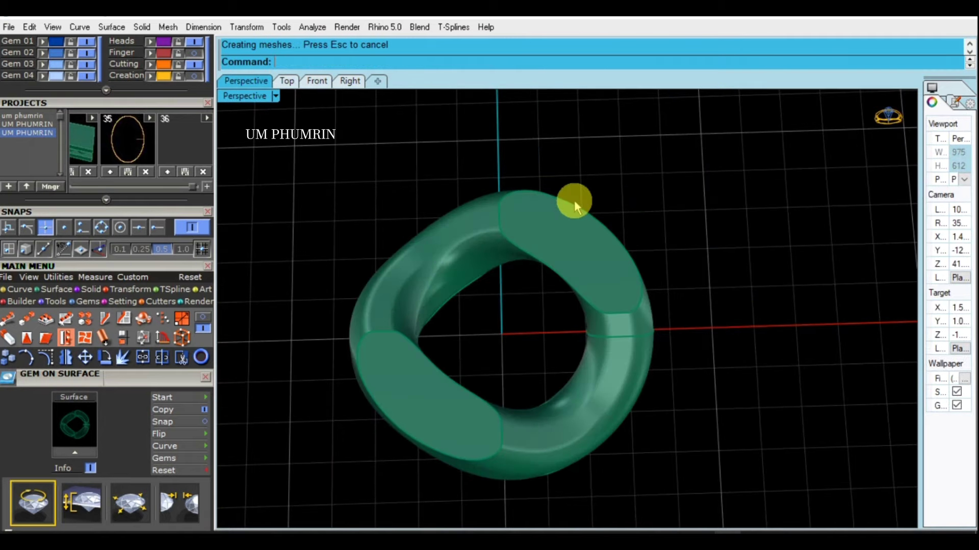
mouse_move(573, 201)
right_mouse_down("shift")
mouse_move(601, 208)
mouse_move(619, 188)
mouse_move(661, 219)
mouse_move(605, 240)
right_mouse_up("shift")
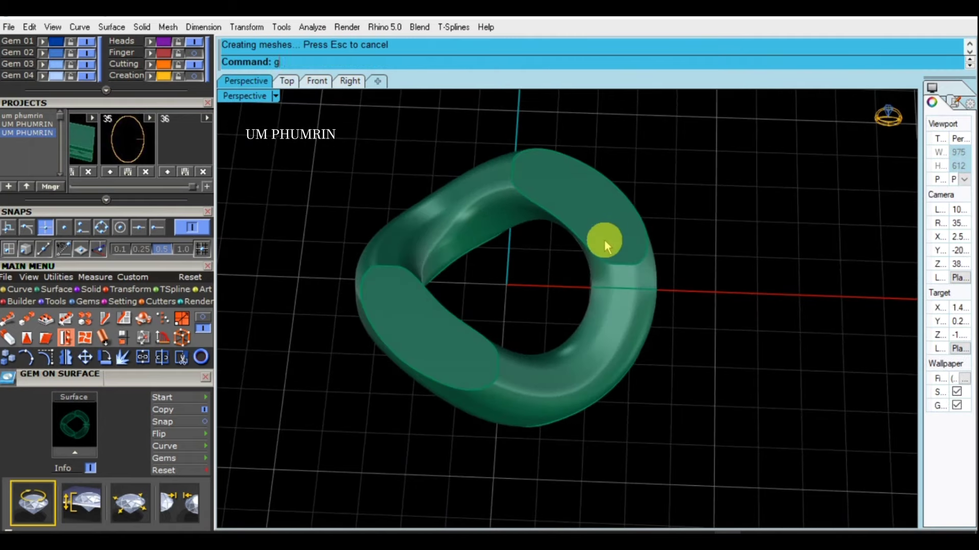
left_click(594, 239)
left_click(589, 278)
scroll(466, 225, "up", 1)
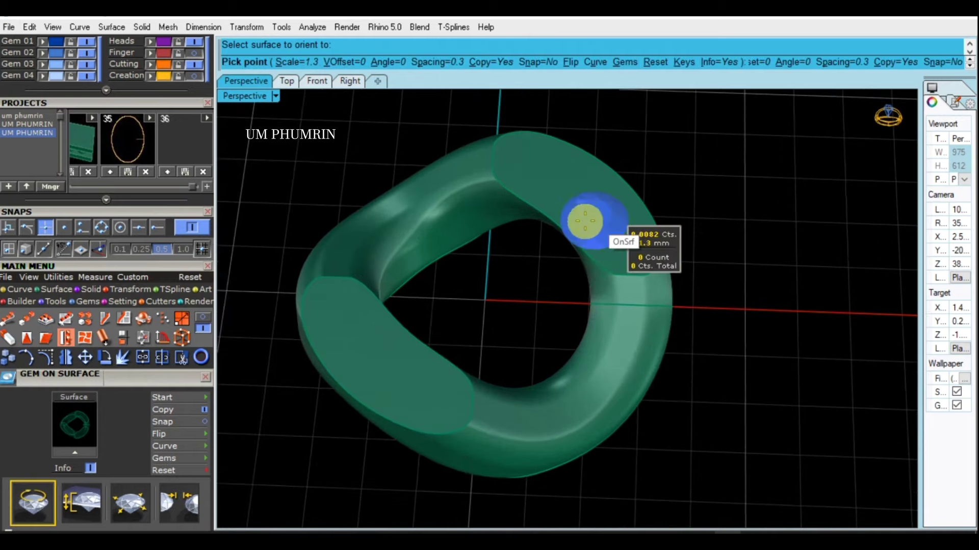
scroll(557, 230, "up", 2)
scroll(579, 244, "up", 1)
scroll(581, 258, "up", 1)
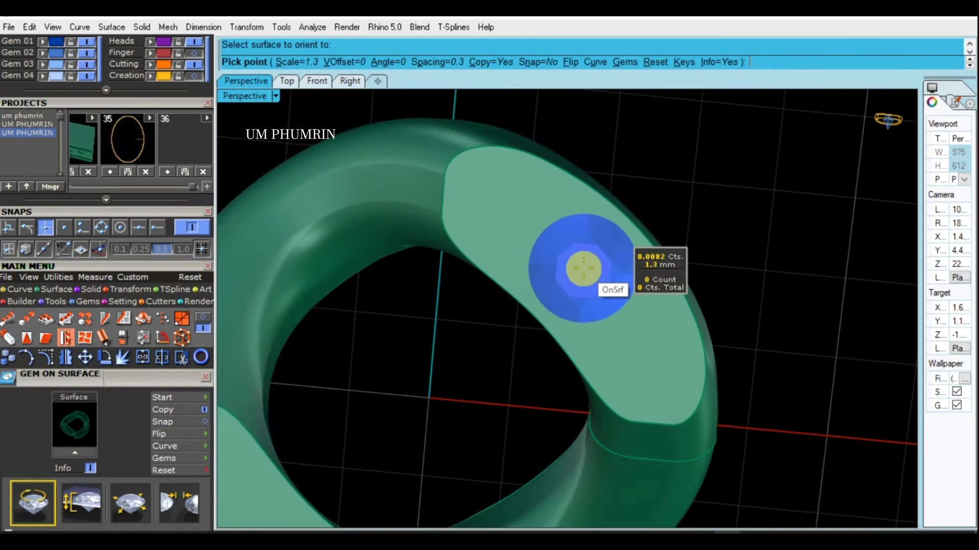
left_click(583, 268)
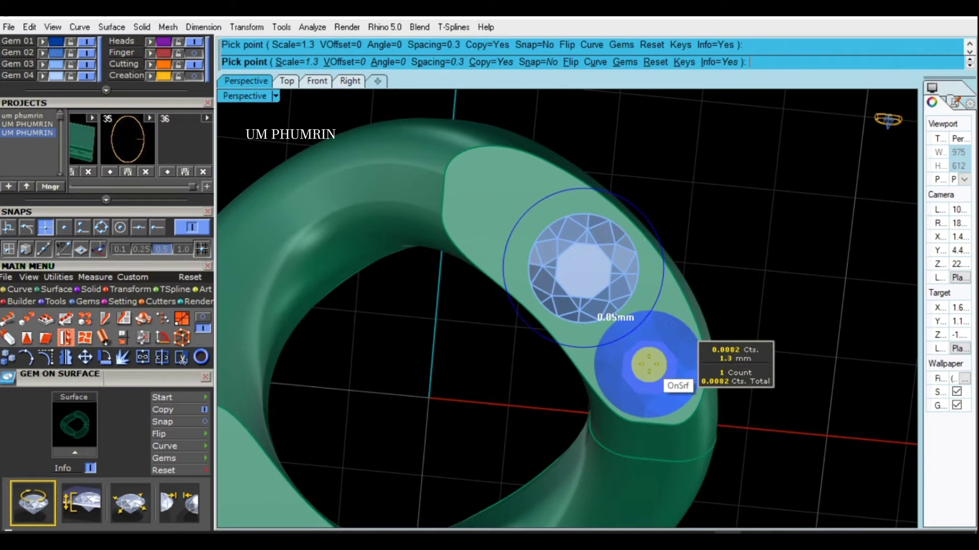
left_click(649, 364)
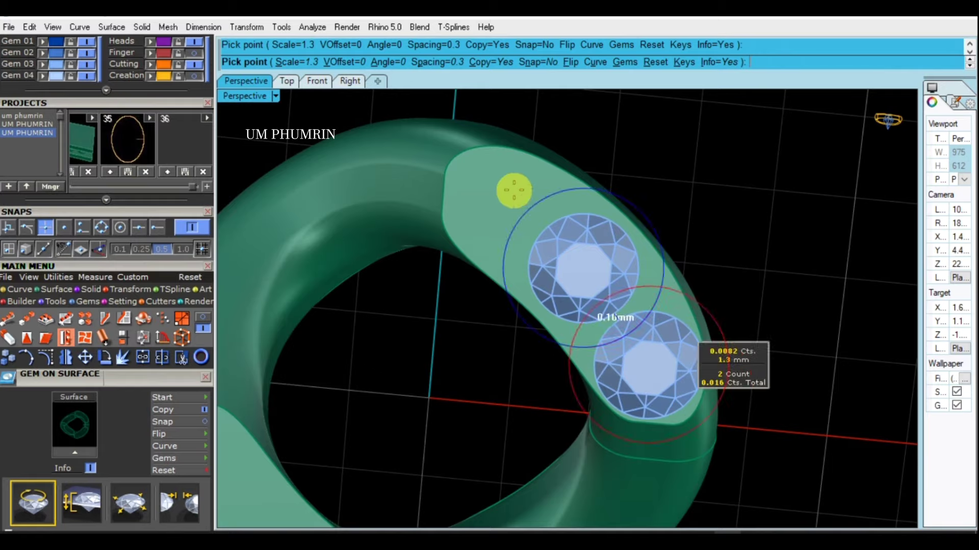
scroll(497, 186, "up", 2)
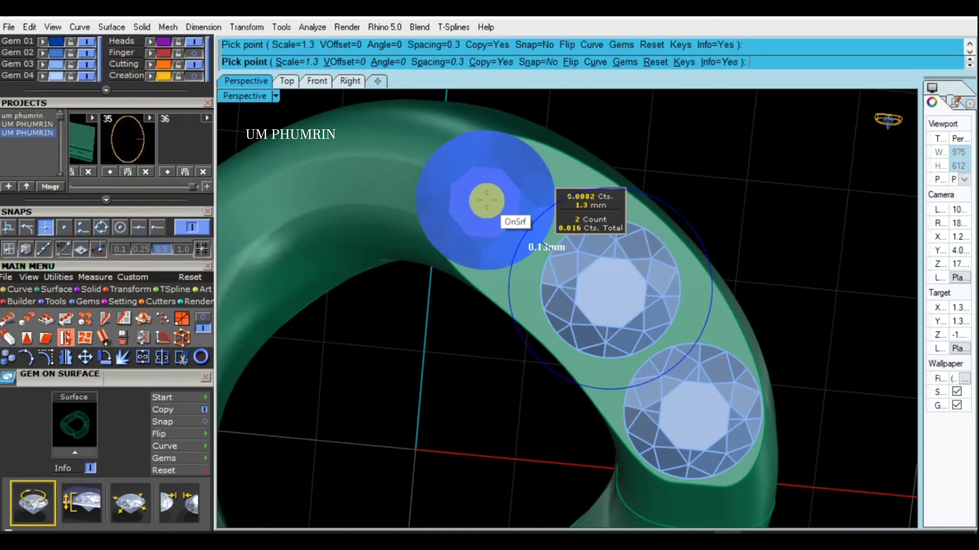
left_click(488, 201)
key("Return")
scroll(531, 179, "down", 3)
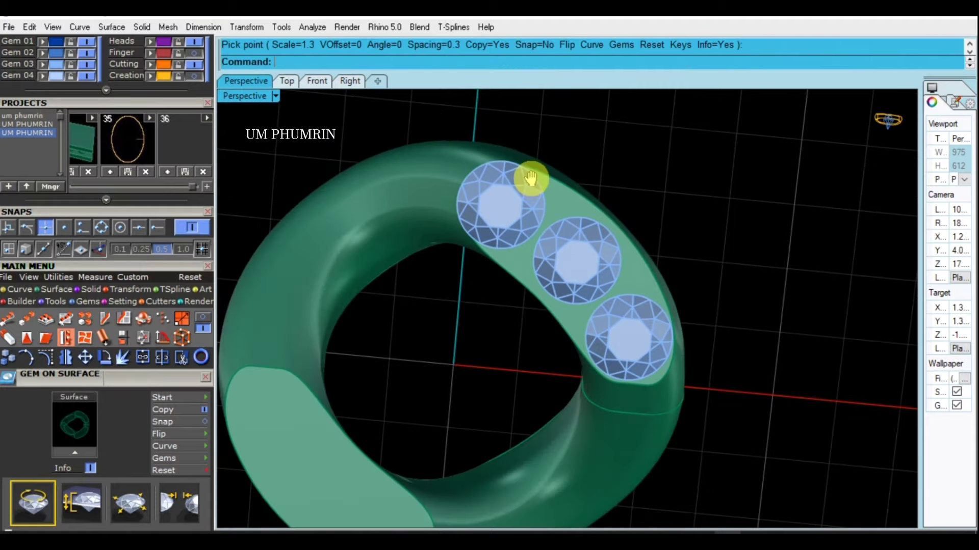
right_click_drag(531, 179, 601, 197)
left_click(285, 81)
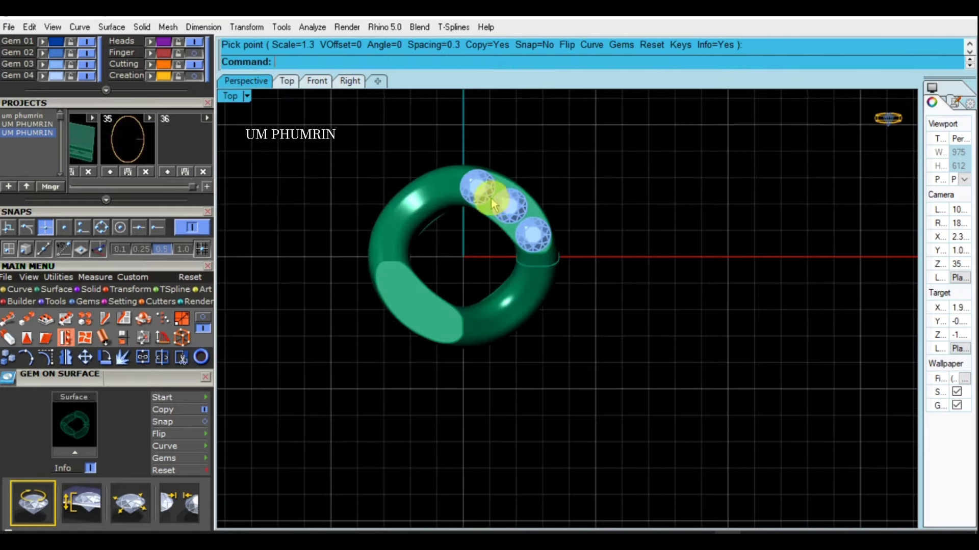
scroll(481, 190, "up", 2)
scroll(476, 185, "up", 2)
left_click(476, 185)
left_click(527, 214, "shift")
left_click(572, 267, "shift")
scroll(572, 255, "down", 1)
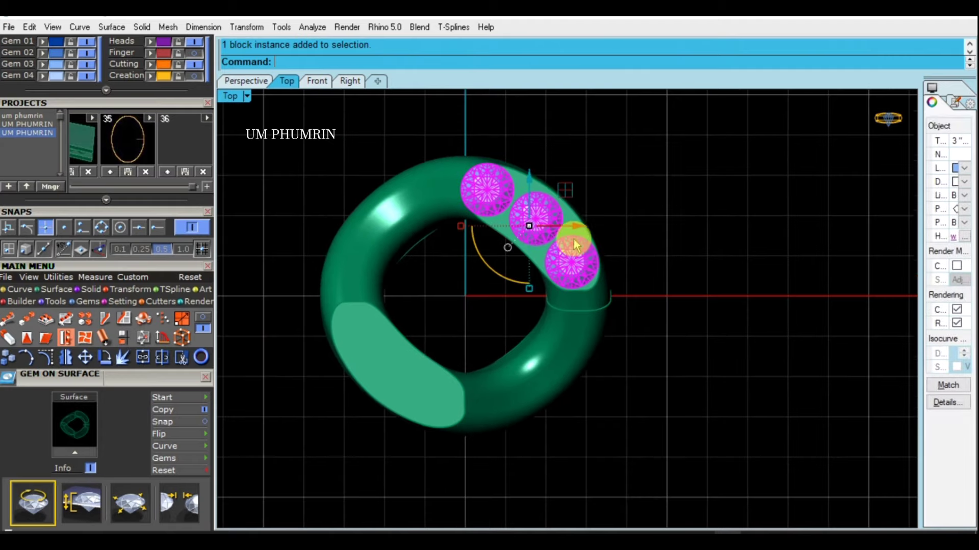
key("Delete")
scroll(646, 310, "down", 2)
Step: Turn on the Finger layer to show the red finger-size circle
left_click(194, 53)
left_click(177, 53)
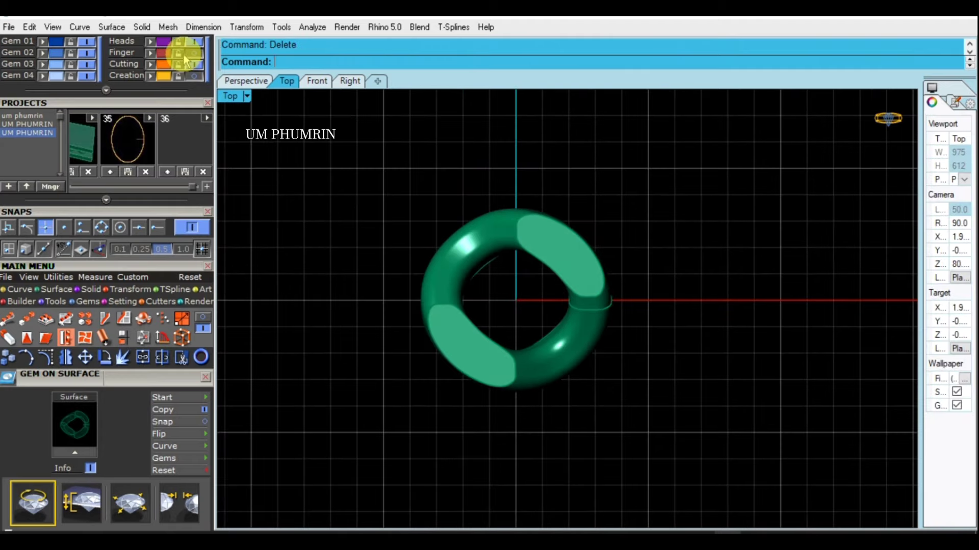
scroll(488, 230, "down", 2)
Step: Measure the red circle's length in Perspective: 53.941 millimeters
left_click(245, 81)
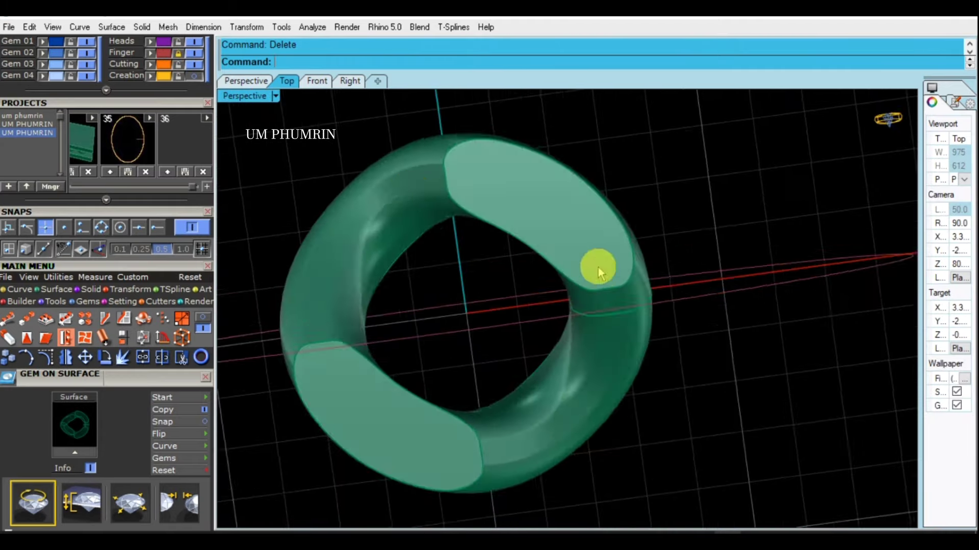
mouse_move(598, 267)
right_mouse_down()
mouse_move(610, 313)
mouse_move(593, 249)
mouse_move(364, 196)
right_mouse_up()
scroll(364, 196, "down", 3)
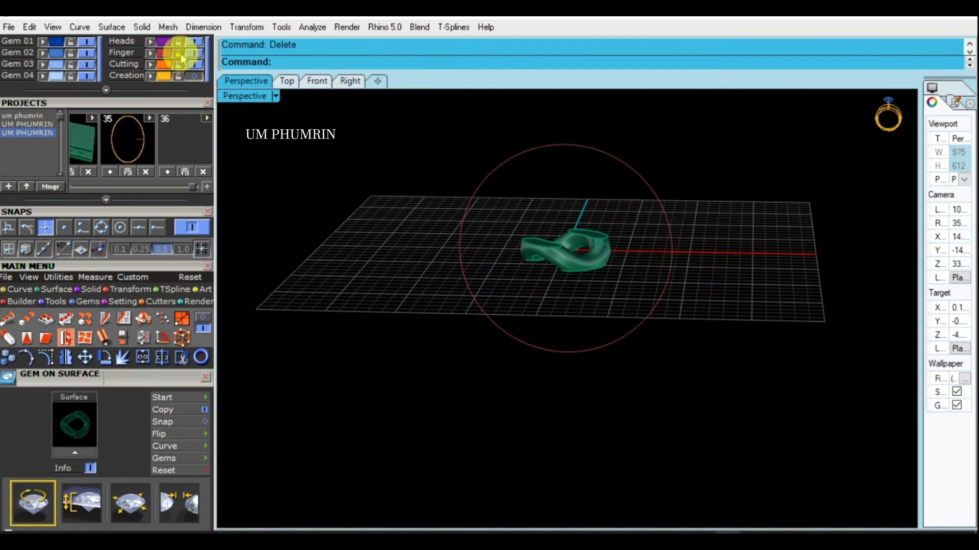
left_click_drag(487, 213, 433, 192)
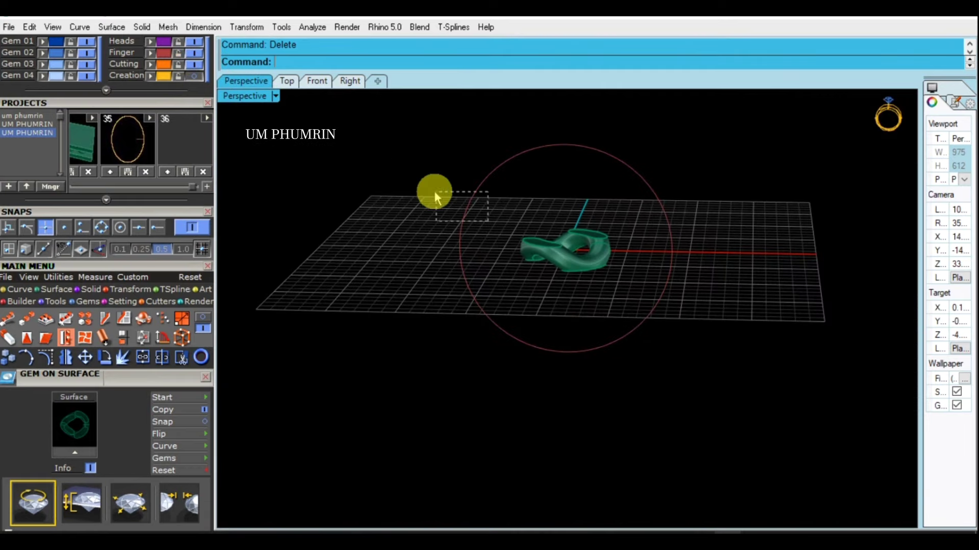
left_click(92, 278)
left_click(46, 318)
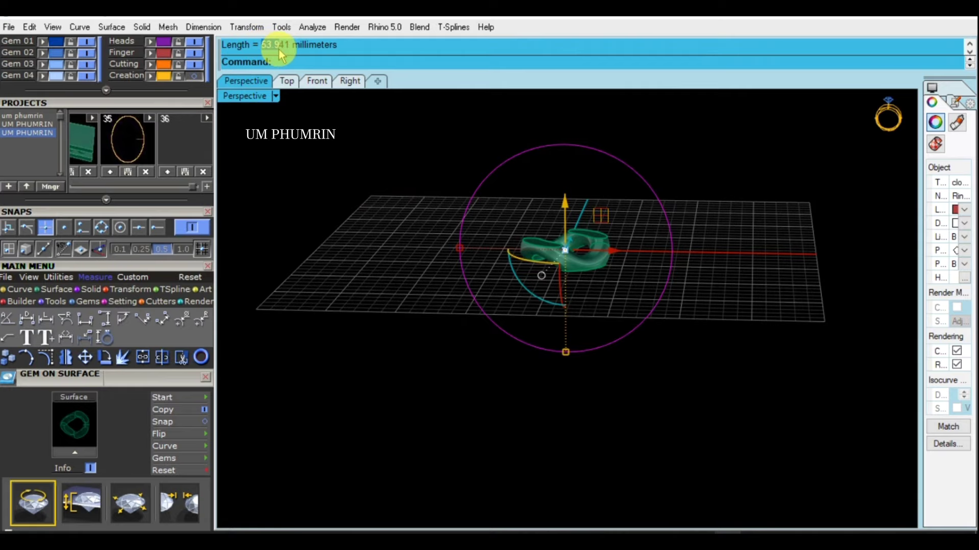
left_click(348, 198)
Step: Draw a 54 mm line starting at the origin
right_click_drag(345, 207, 415, 261)
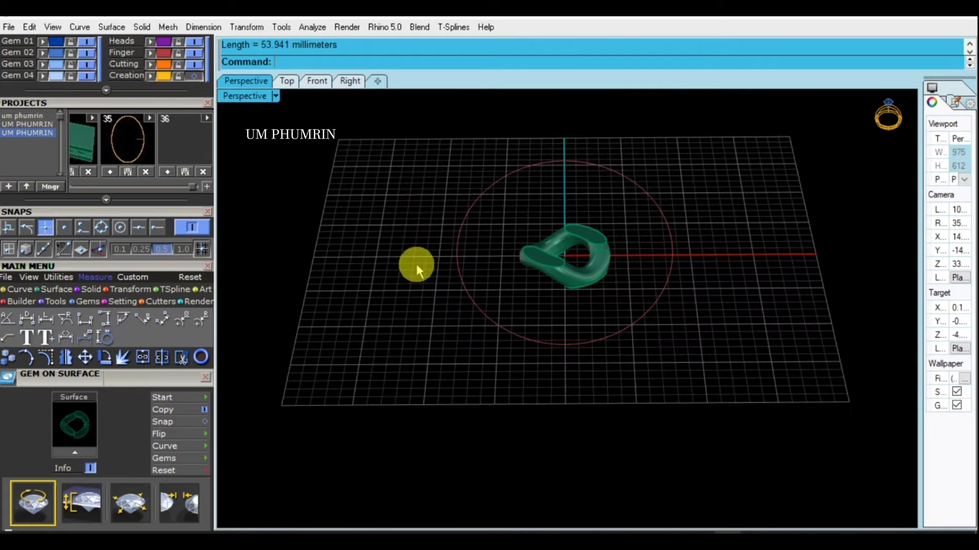
type("line")
key("Return")
type("0")
key("Return")
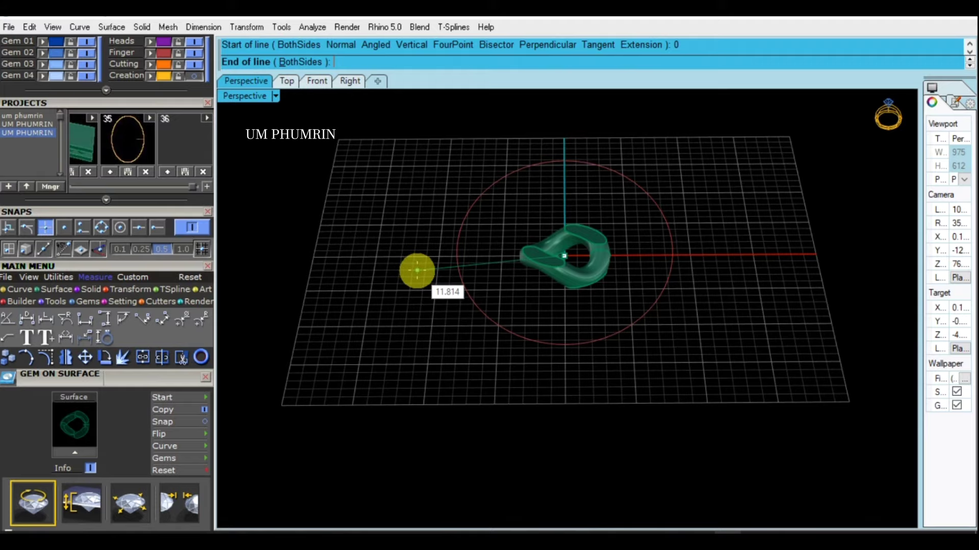
key("Return")
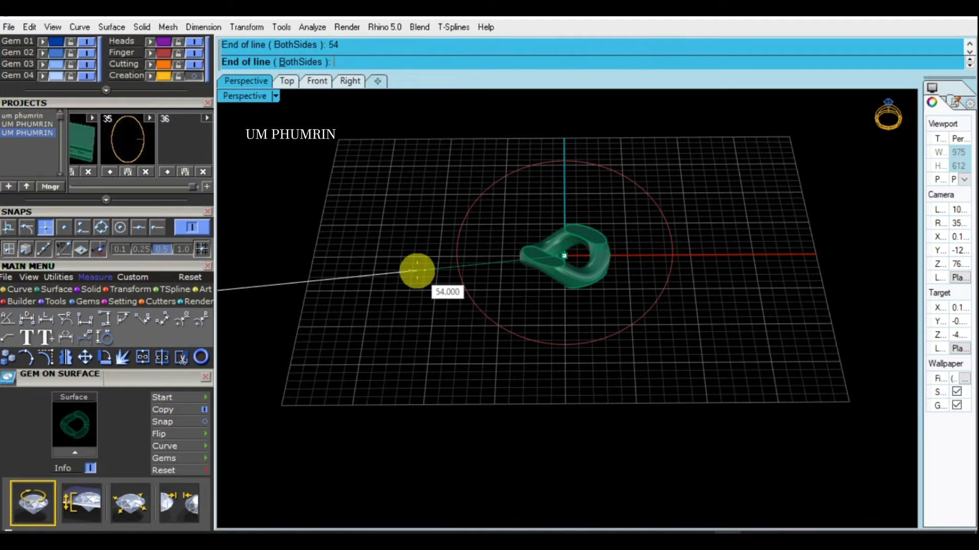
left_click(757, 273)
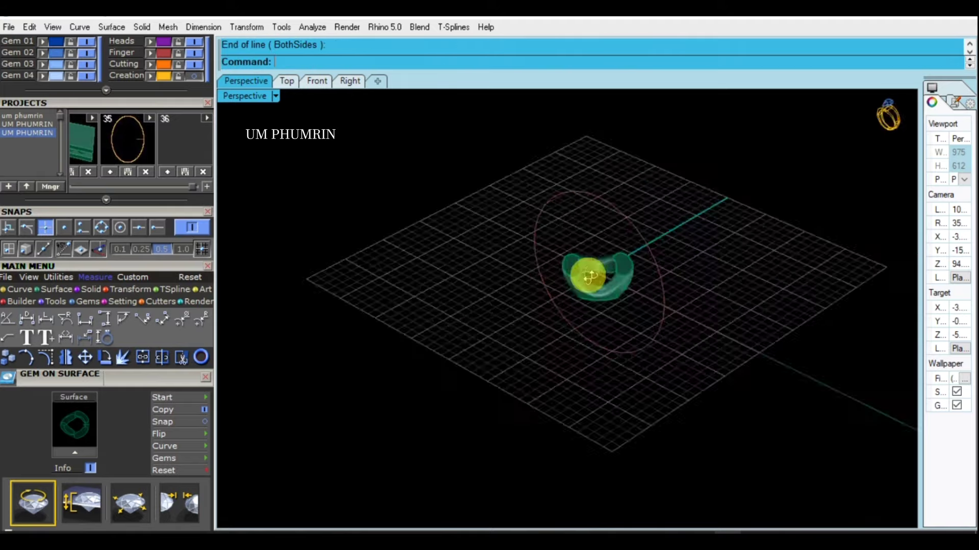
mouse_move(585, 273)
right_mouse_down()
mouse_move(596, 222)
mouse_move(690, 271)
mouse_move(282, 317)
right_mouse_up()
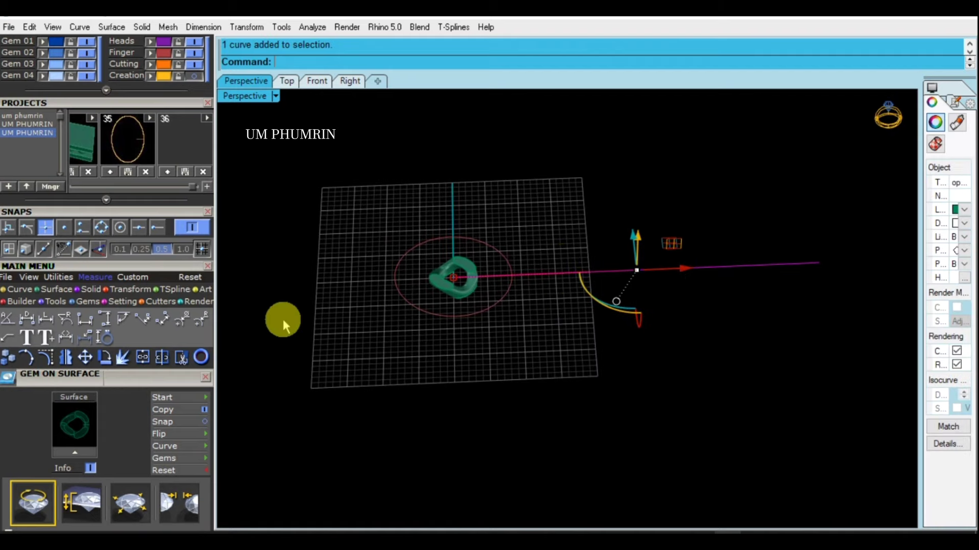
Step: Centre the objects on the origin with Center Object, then select the curve on the ring
left_click(58, 277)
left_click(203, 319)
left_click(451, 326)
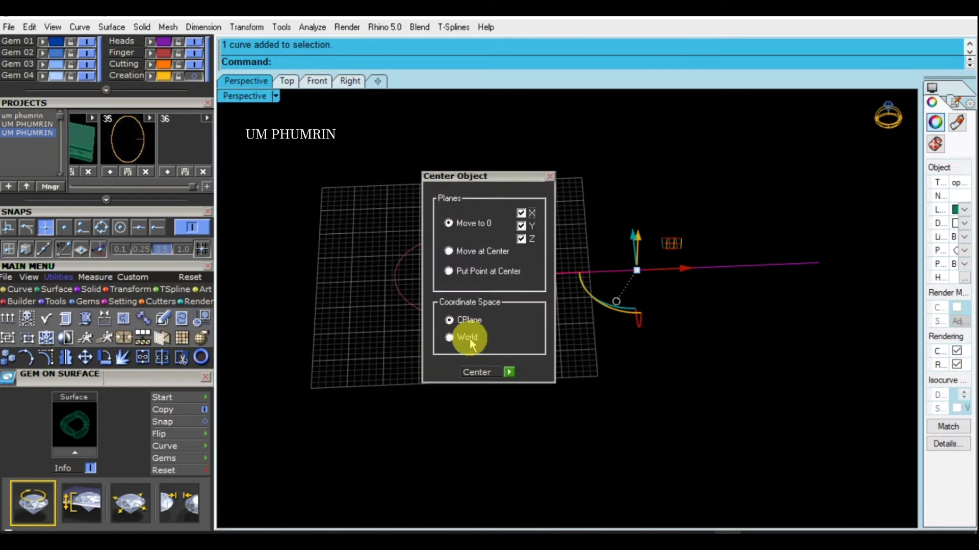
left_click(502, 367)
key("Return")
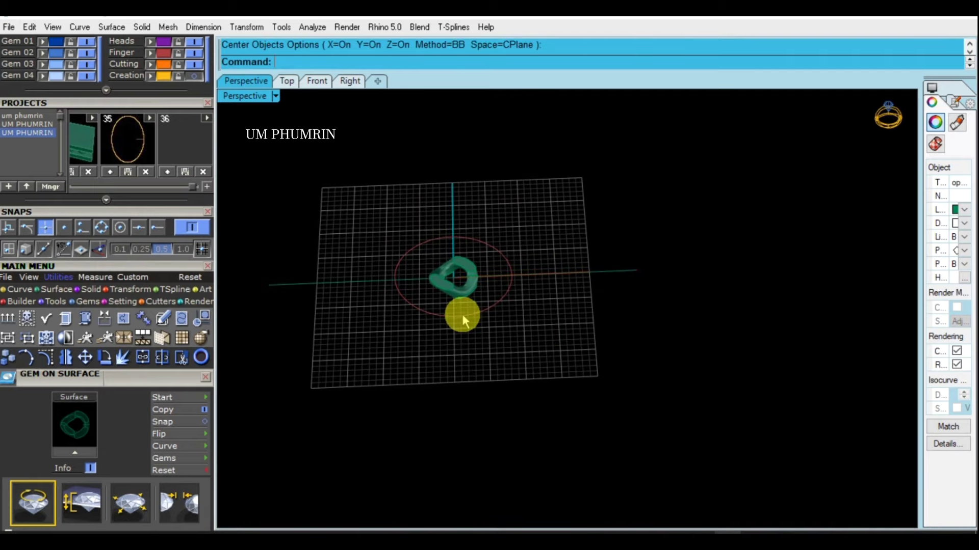
scroll(462, 314, "up", 3)
left_click(292, 358)
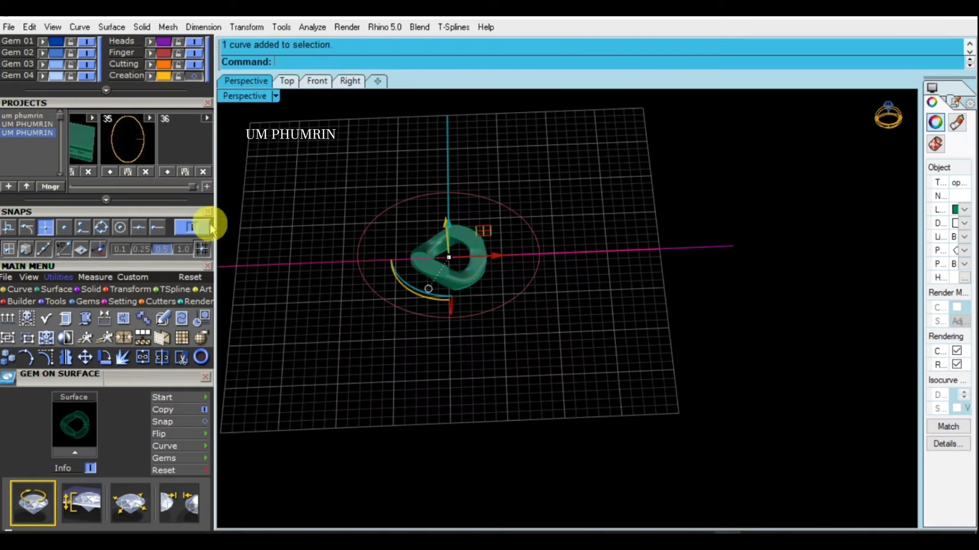
left_click(428, 266)
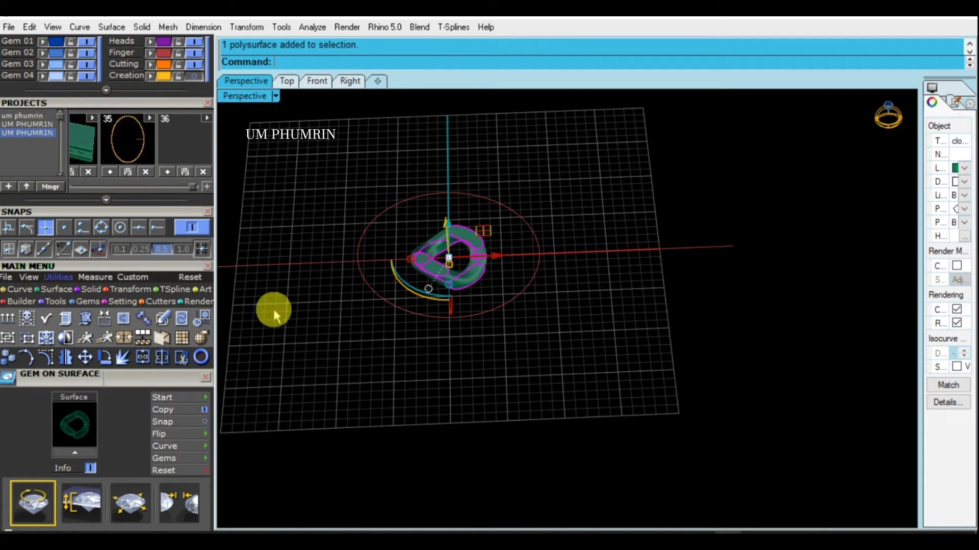
Step: Linear-array the link 11 times from its centre, spacing copies in Top view to interlock
left_click(127, 290)
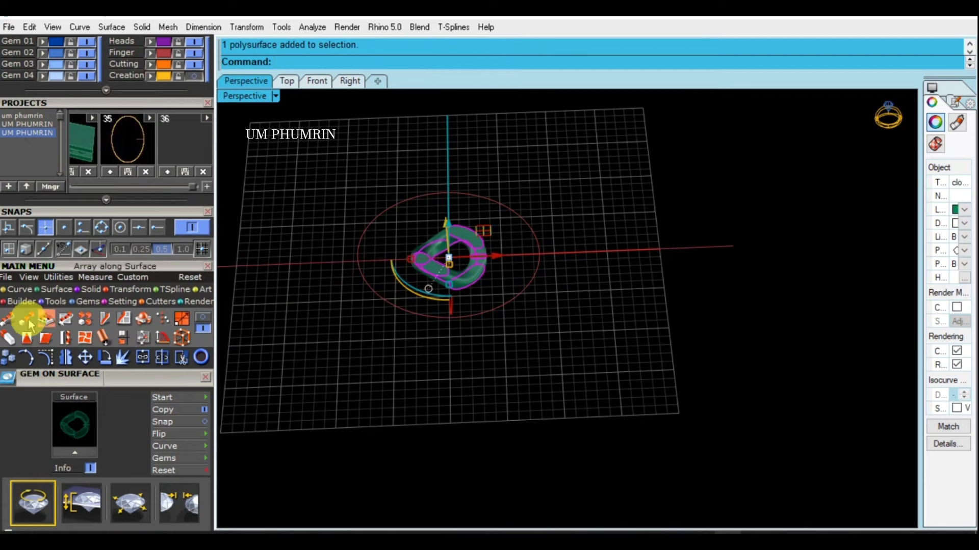
left_click(26, 318)
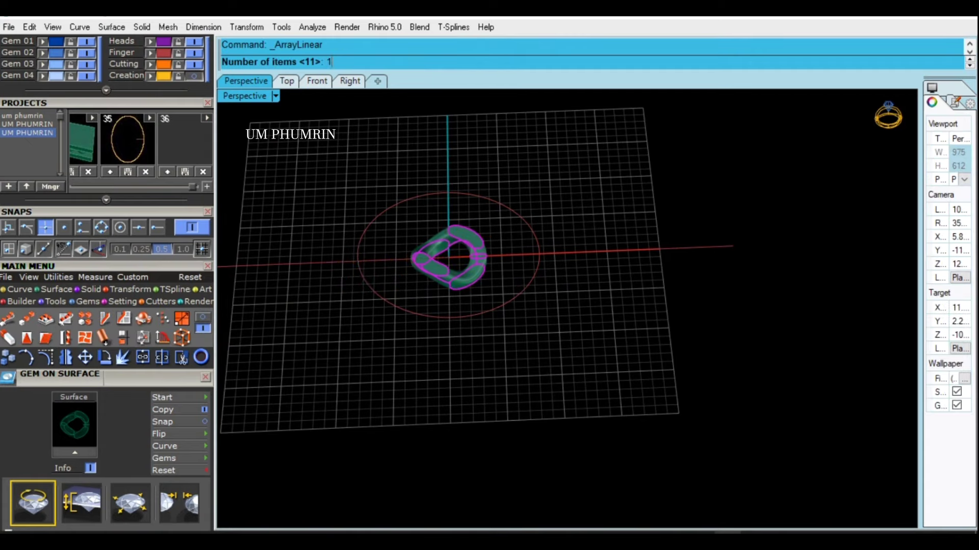
type("1")
key("Return")
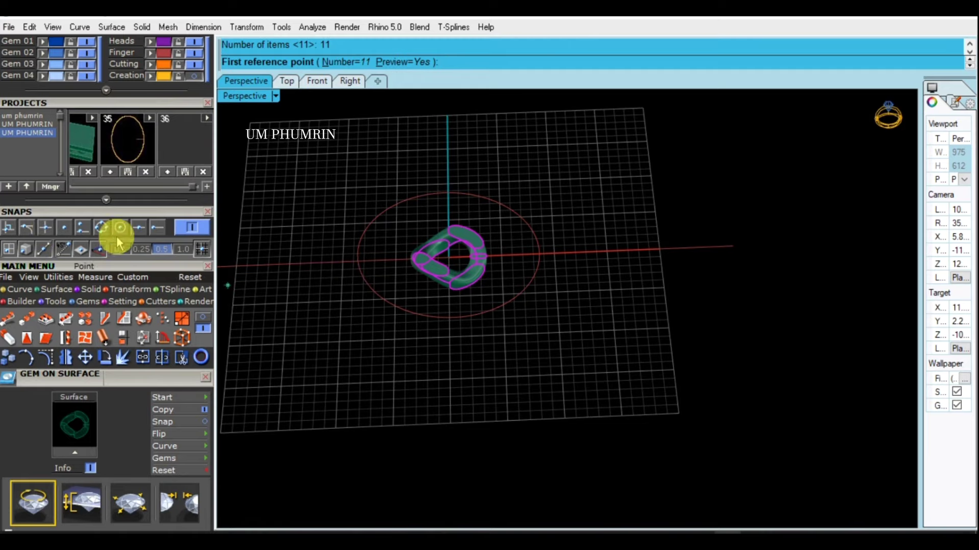
left_click(138, 228)
left_click(447, 258)
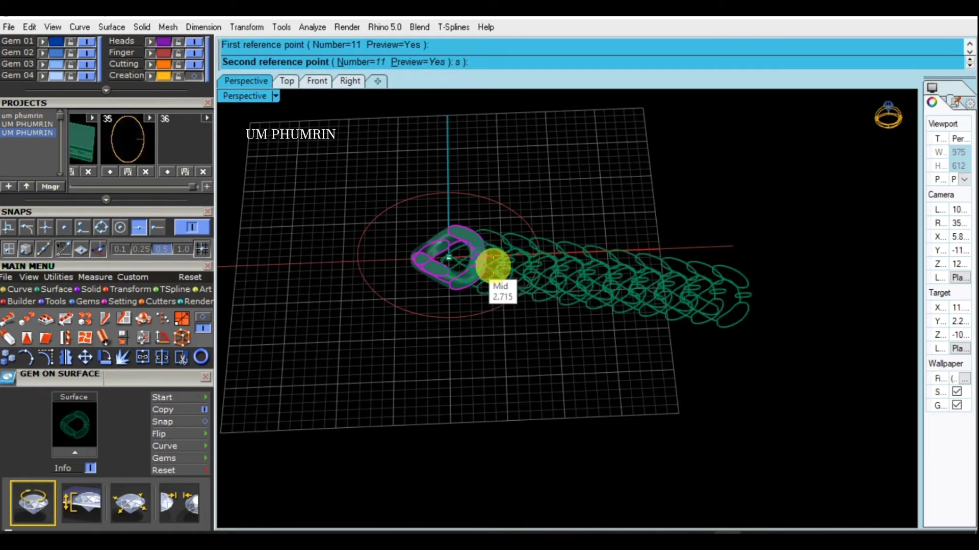
left_click(286, 81)
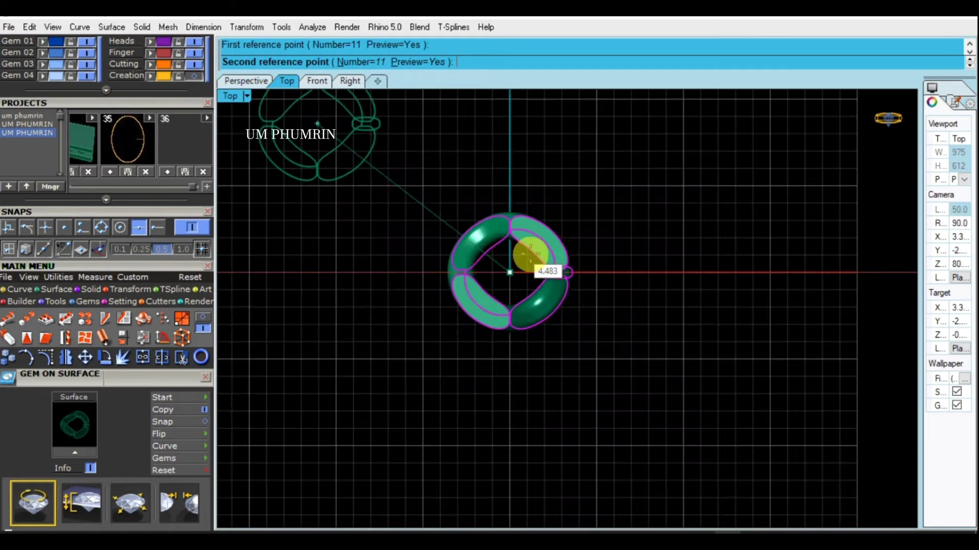
right_click_drag(564, 270, 448, 273)
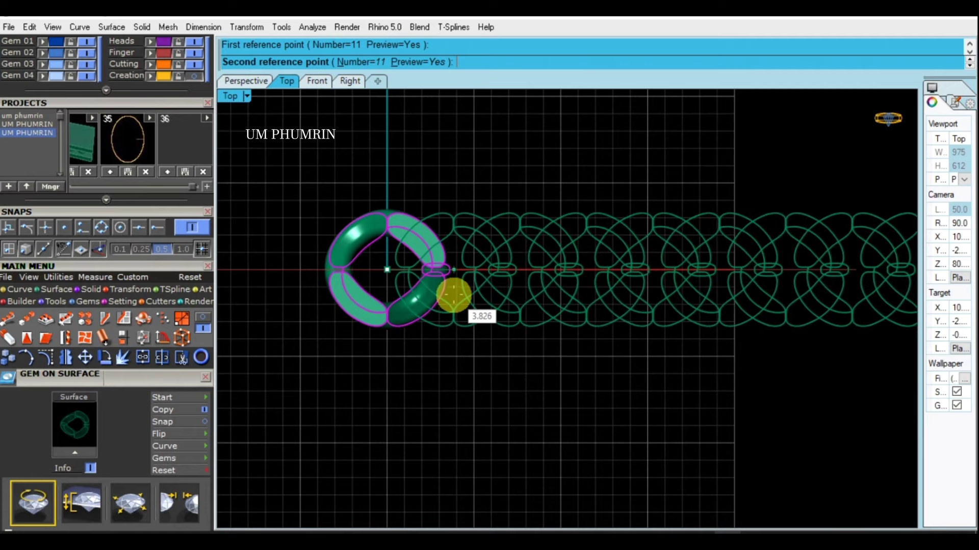
left_click(454, 295)
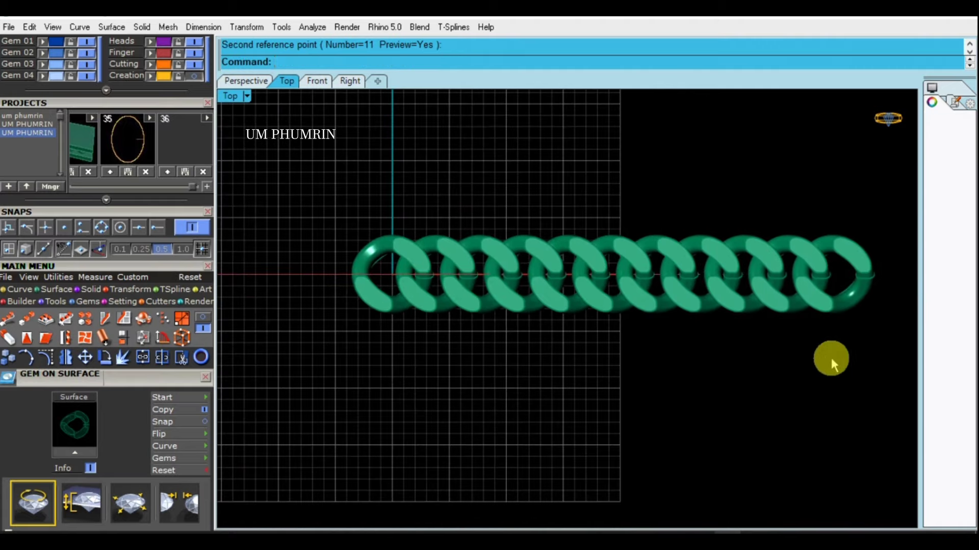
Step: Delete the three rightmost chain links
left_click_drag(831, 357, 750, 234)
type("d")
key("Return")
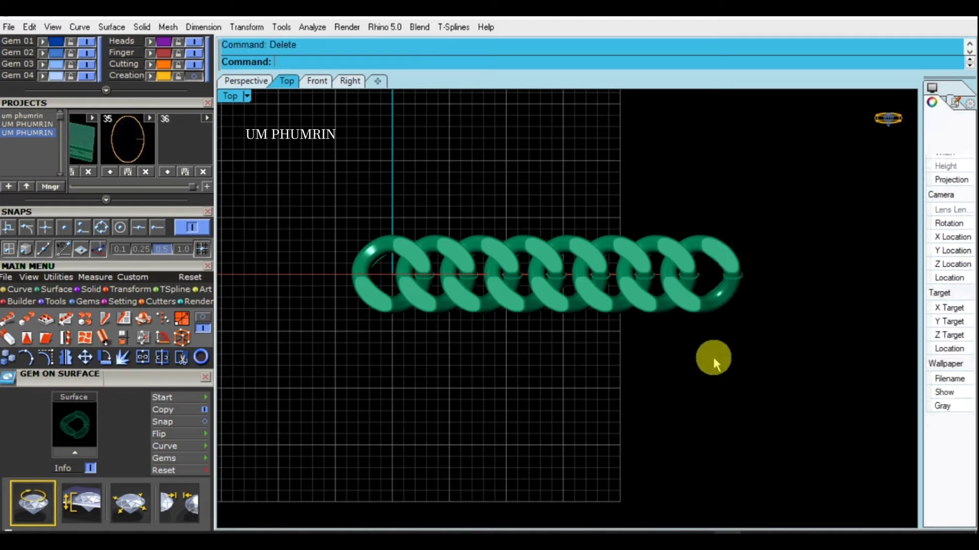
Step: Rotate-copy the remaining seven links 180° about the origin
left_click_drag(712, 356, 444, 293)
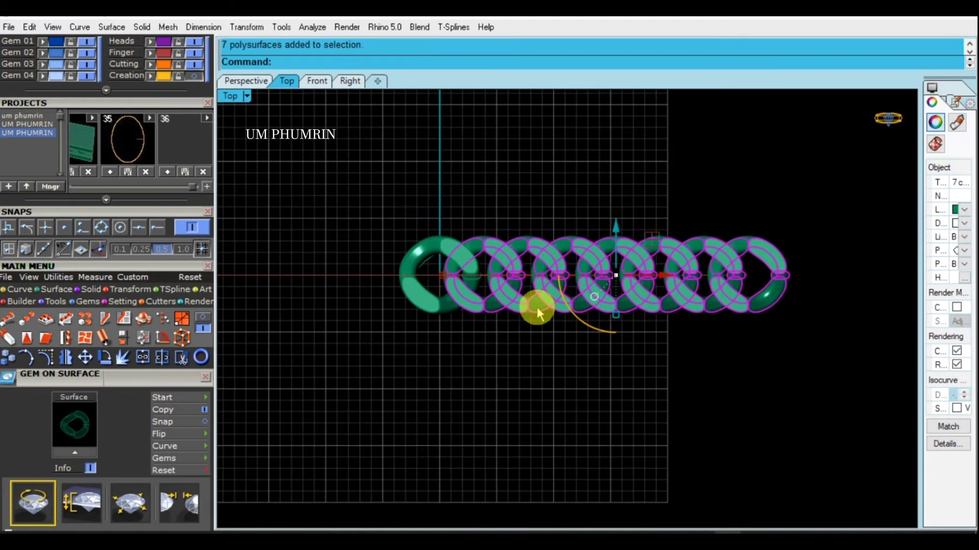
type("r")
key("Return")
type("0")
key("Return")
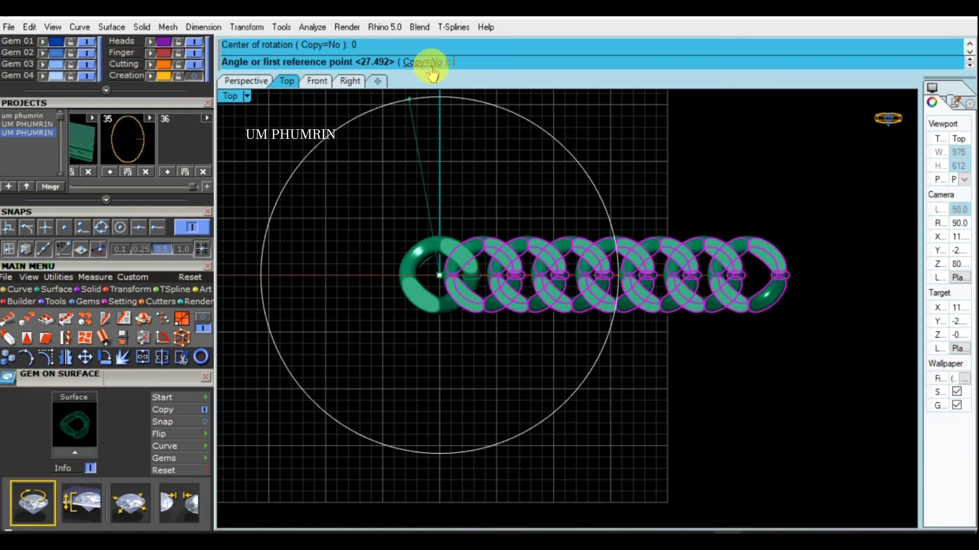
left_click(428, 62)
left_click(440, 165)
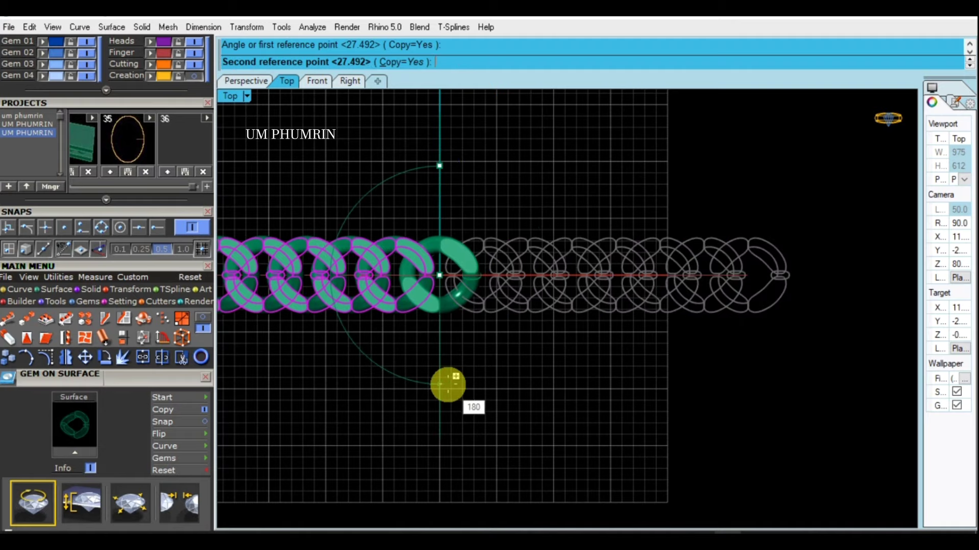
left_click(448, 384)
scroll(529, 400, "down", 3)
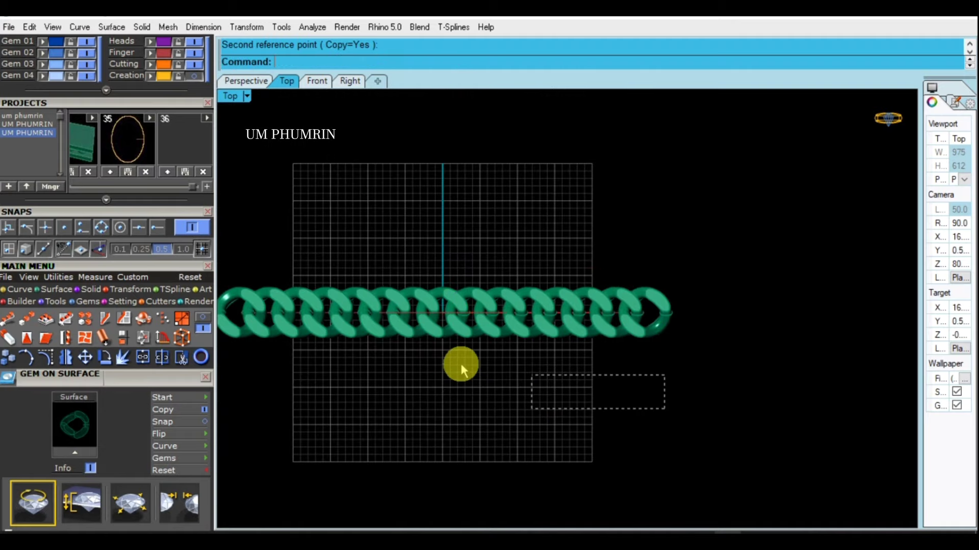
Step: Raise all 15 links slightly in Front view and group them
left_click_drag(666, 409, 252, 327)
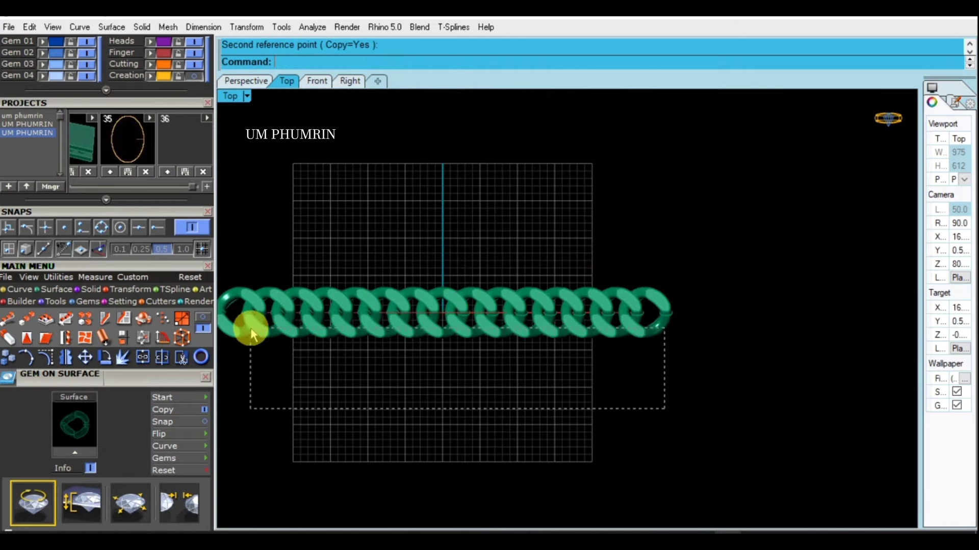
left_click(317, 87)
scroll(492, 247, "down", 3)
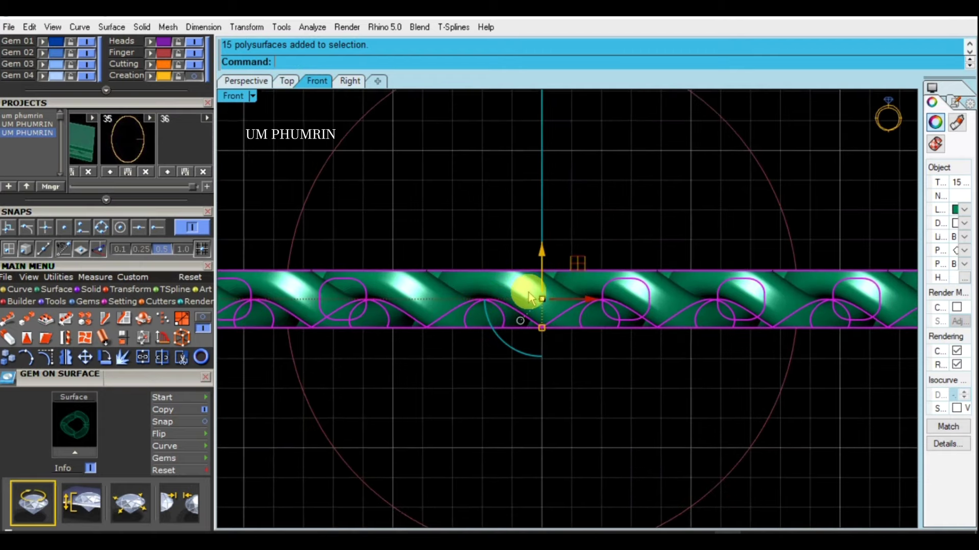
mouse_move(543, 265)
left_mouse_down()
mouse_move(567, 220)
mouse_move(549, 194)
left_mouse_up()
key("ctrl+g")
scroll(564, 219, "up", 3)
scroll(542, 262, "up", 3)
scroll(542, 267, "up", 3)
left_click(259, 83)
scroll(448, 185, "down", 3)
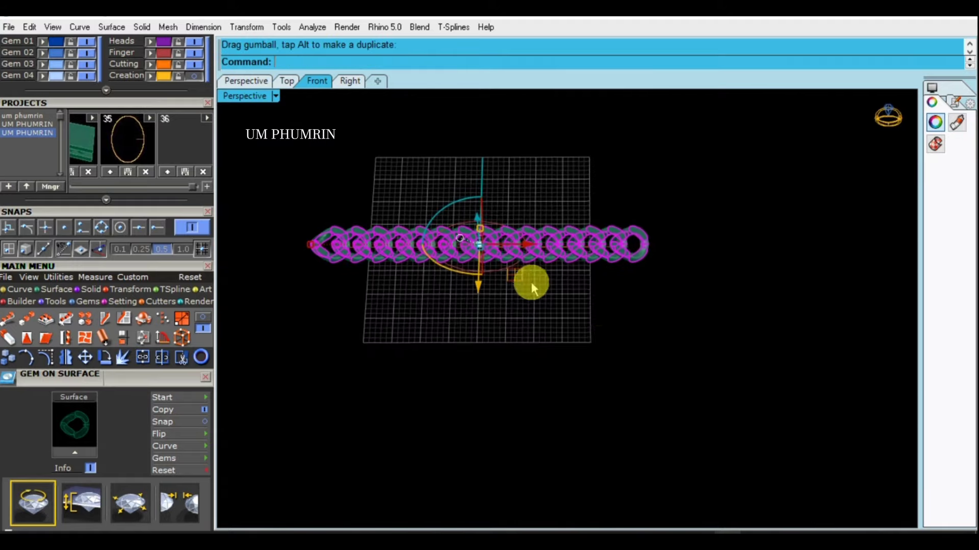
Step: Flow the grouped chain from the straight base line onto the circle
left_click(563, 255)
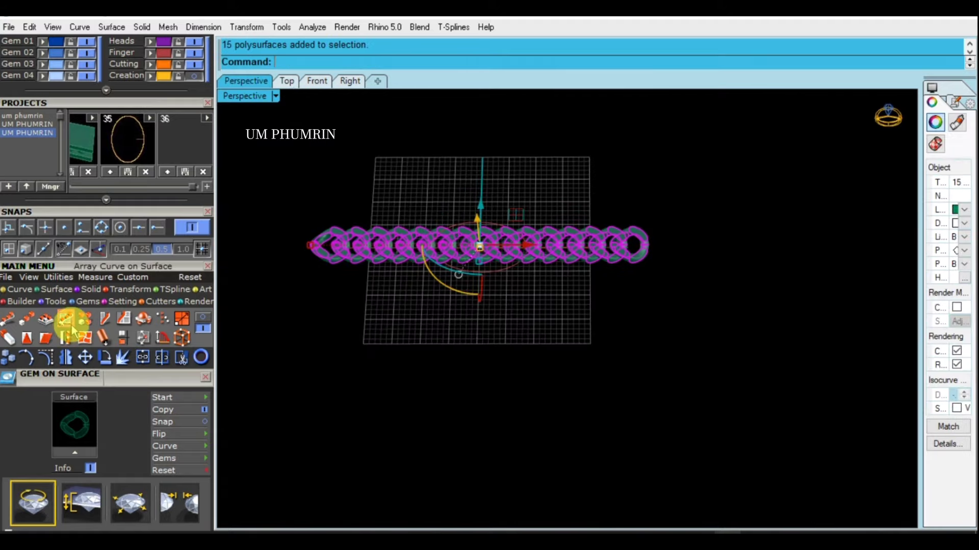
left_click(104, 320)
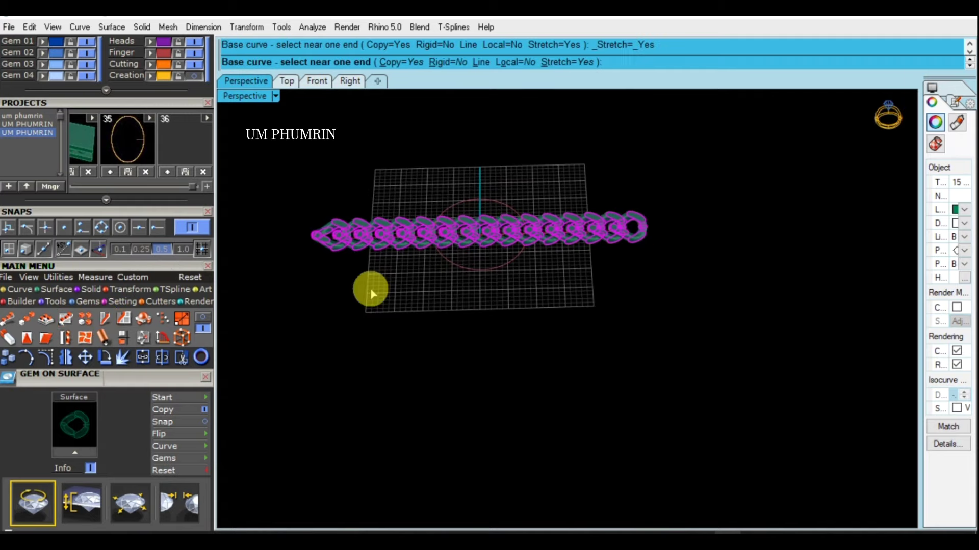
scroll(448, 224, "up", 2)
scroll(491, 266, "up", 3)
scroll(469, 265, "up", 2)
left_click(470, 267)
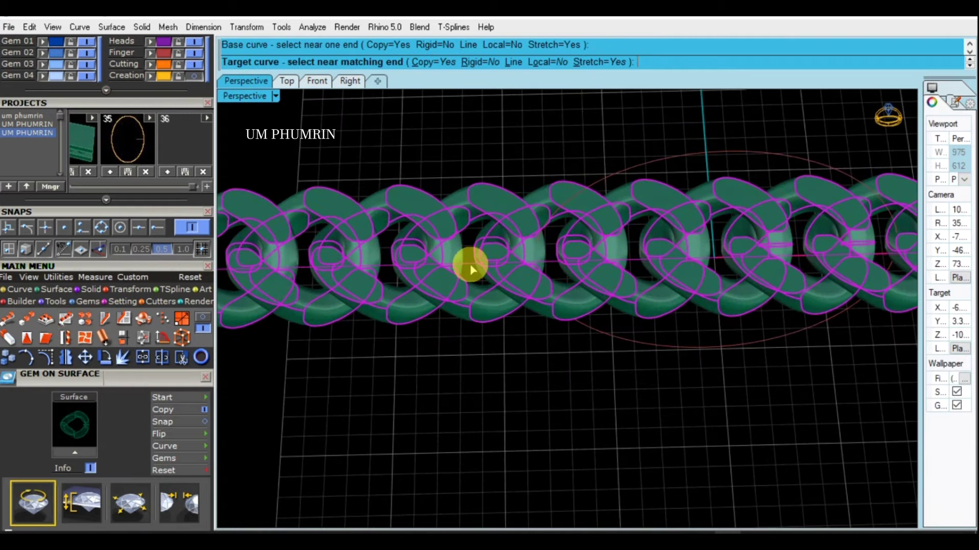
scroll(470, 240, "down", 2)
scroll(535, 184, "down", 2)
scroll(581, 178, "down", 2)
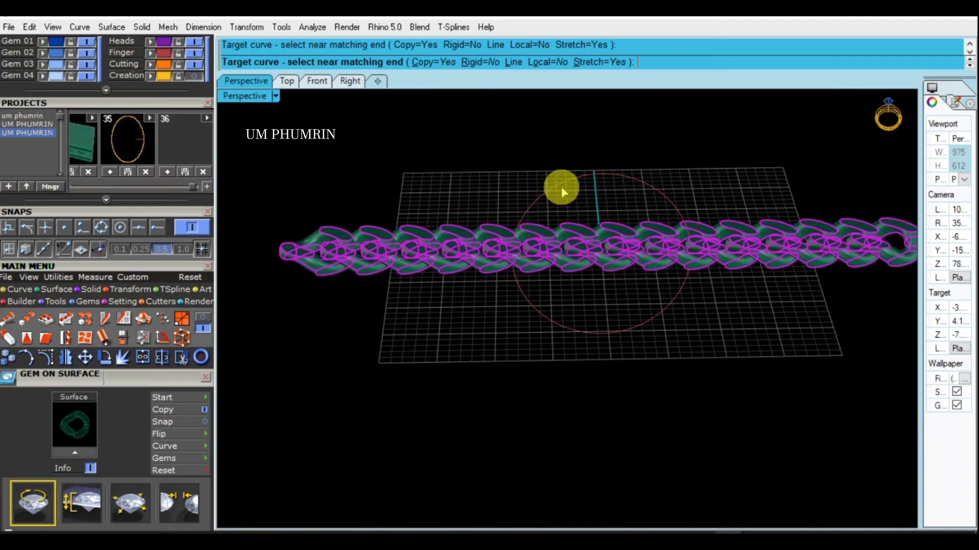
left_click(562, 191)
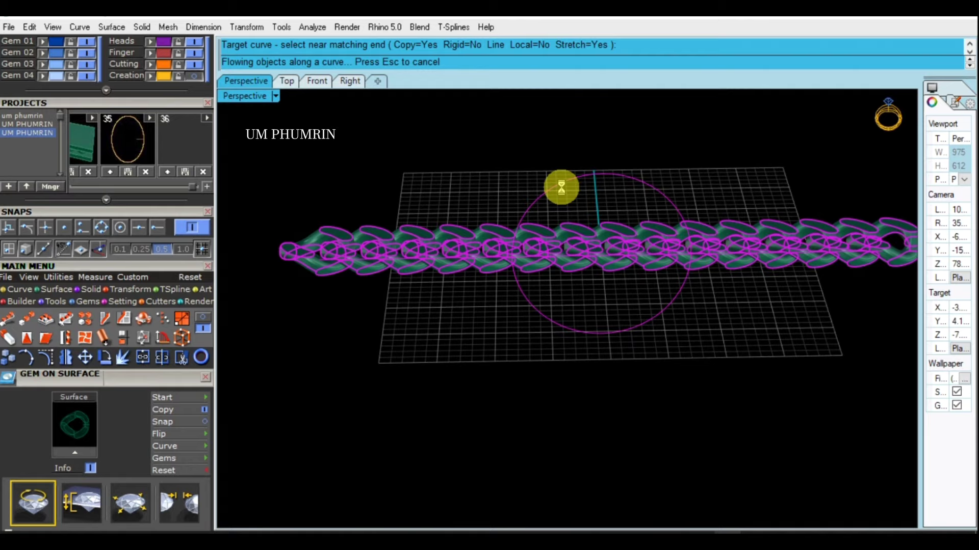
left_click(562, 192)
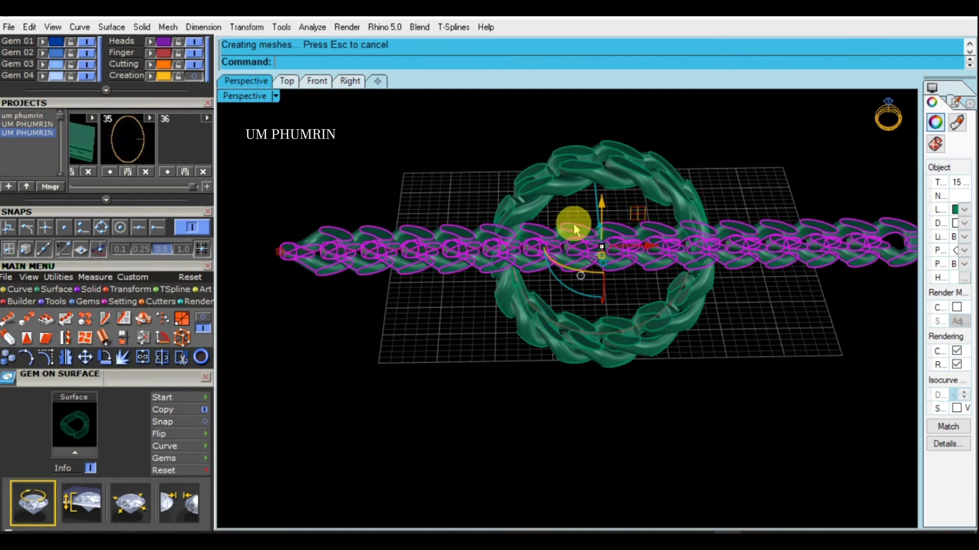
Step: Hide the original straight chain and orbit around the new bracelet
scroll(148, 101, "up", 3)
left_click(133, 103)
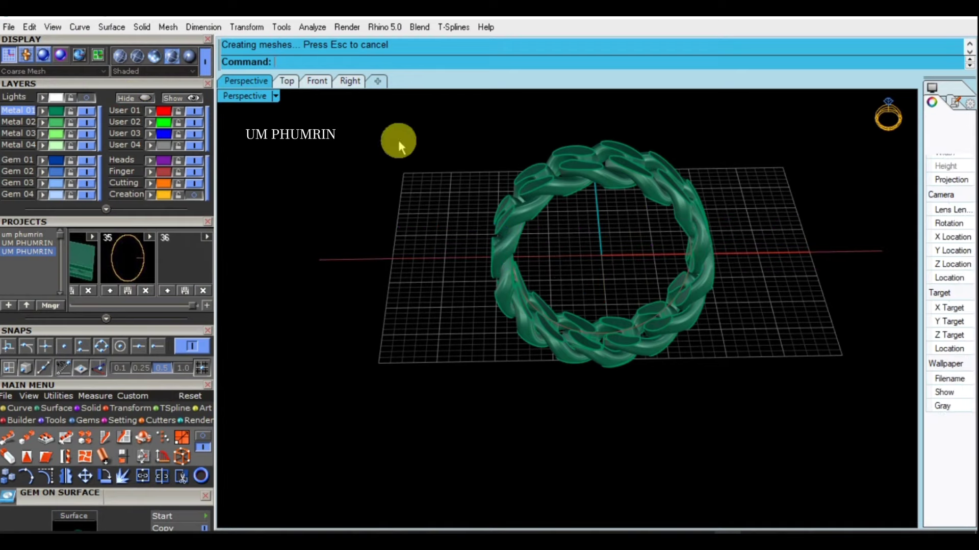
right_click_drag(395, 139, 482, 199)
mouse_move(520, 243)
right_mouse_down()
mouse_move(587, 340)
mouse_move(618, 341)
mouse_move(635, 278)
mouse_move(606, 294)
mouse_move(616, 306)
mouse_move(606, 375)
mouse_move(579, 349)
mouse_move(546, 214)
mouse_move(609, 290)
mouse_move(618, 271)
mouse_move(605, 157)
mouse_move(393, 109)
mouse_move(596, 145)
right_mouse_up()
scroll(622, 317, "up", 2)
scroll(653, 309, "up", 4)
scroll(632, 288, "down", 2)
scroll(629, 295, "up", 3)
scroll(604, 294, "down", 3)
Step: Ungroup the circular bracelet and delete its links, keeping one link
left_click(558, 147)
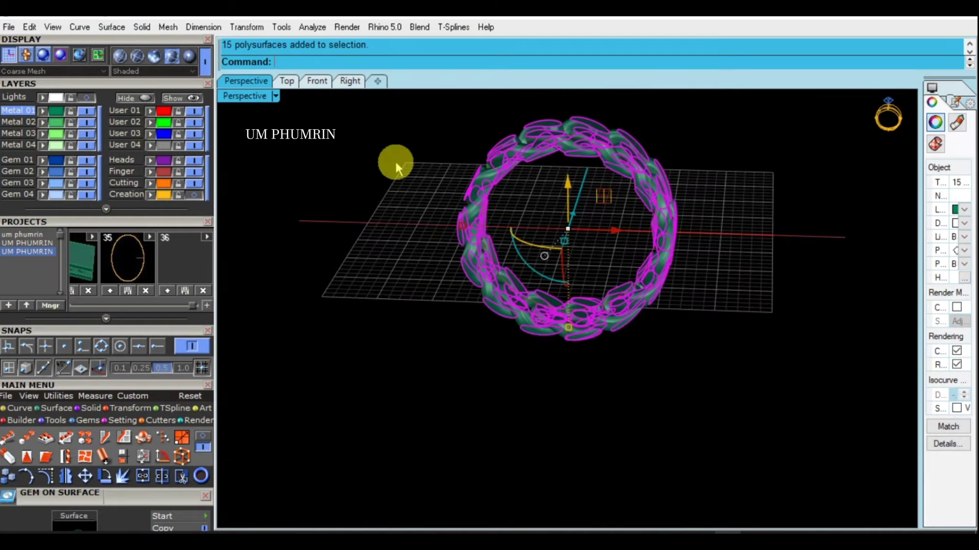
left_click(394, 159)
left_click(568, 148)
right_click(569, 147)
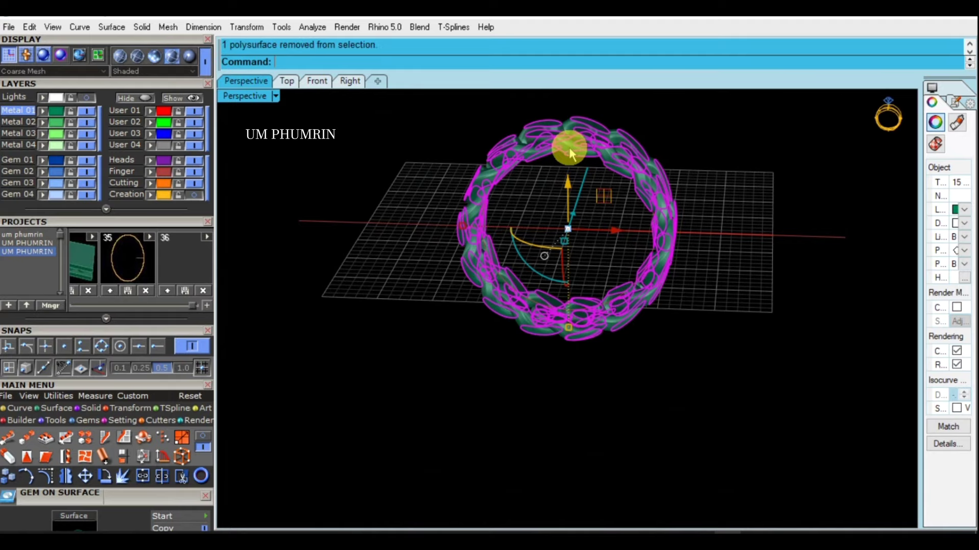
type("De")
key("Delete")
mouse_move(574, 148)
right_mouse_down()
mouse_move(587, 233)
mouse_move(491, 157)
right_mouse_up()
mouse_move(312, 94)
right_mouse_down()
mouse_move(607, 221)
mouse_move(700, 232)
right_mouse_up()
scroll(568, 174, "up", 3)
scroll(568, 245, "up", 4)
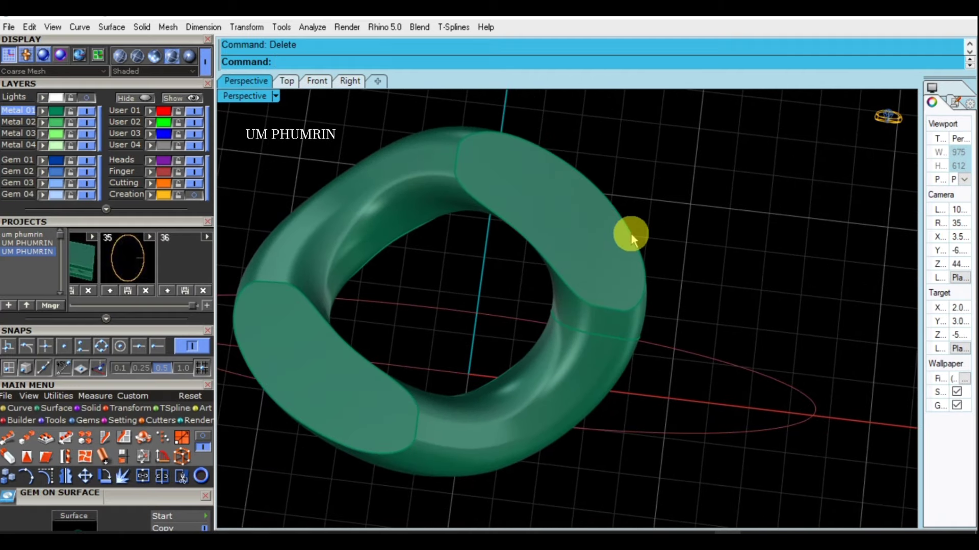
Step: Duplicate the link's flat top-face edge with DupEdge, then delete the copied curve
type("dupedge")
key("Return")
left_click(550, 271)
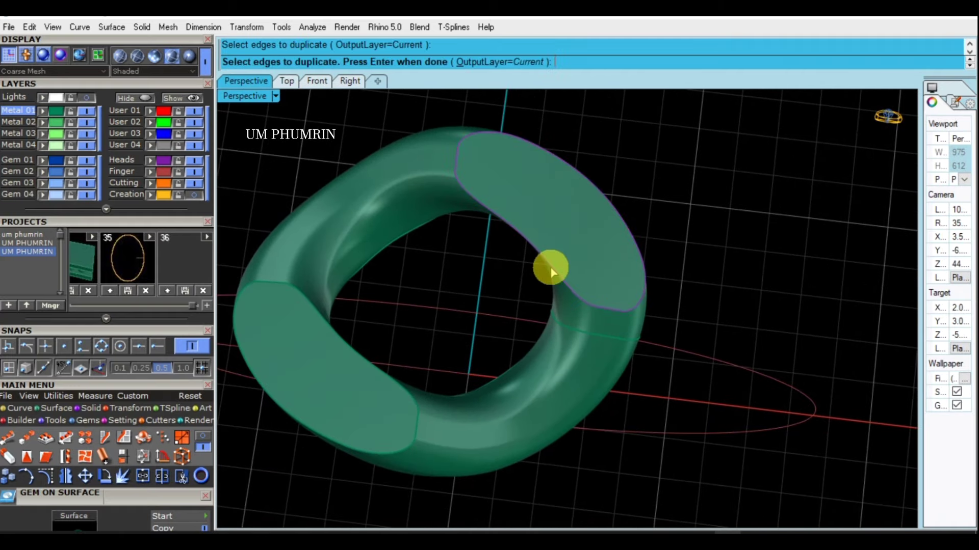
key("Return")
mouse_move(685, 262)
right_mouse_down()
mouse_move(688, 275)
mouse_move(668, 238)
right_mouse_up()
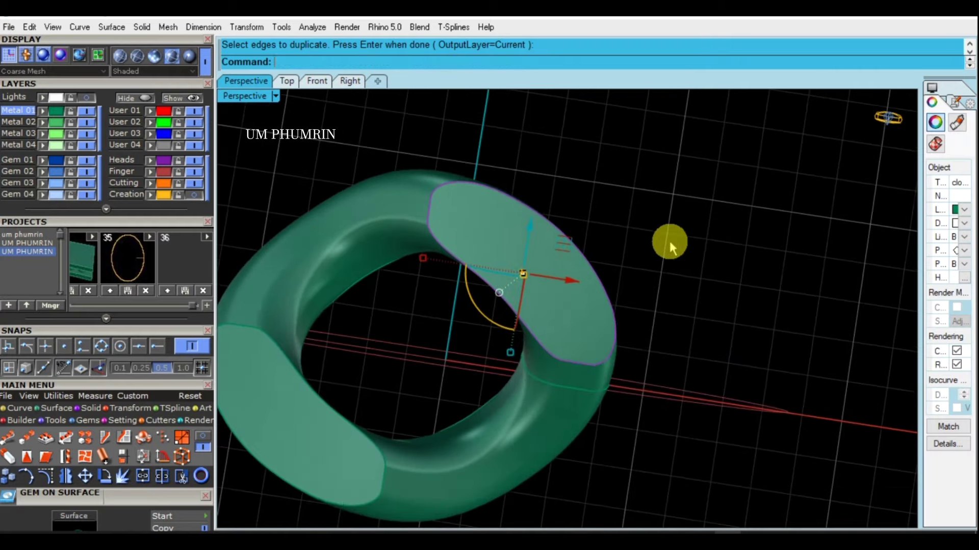
key("Delete")
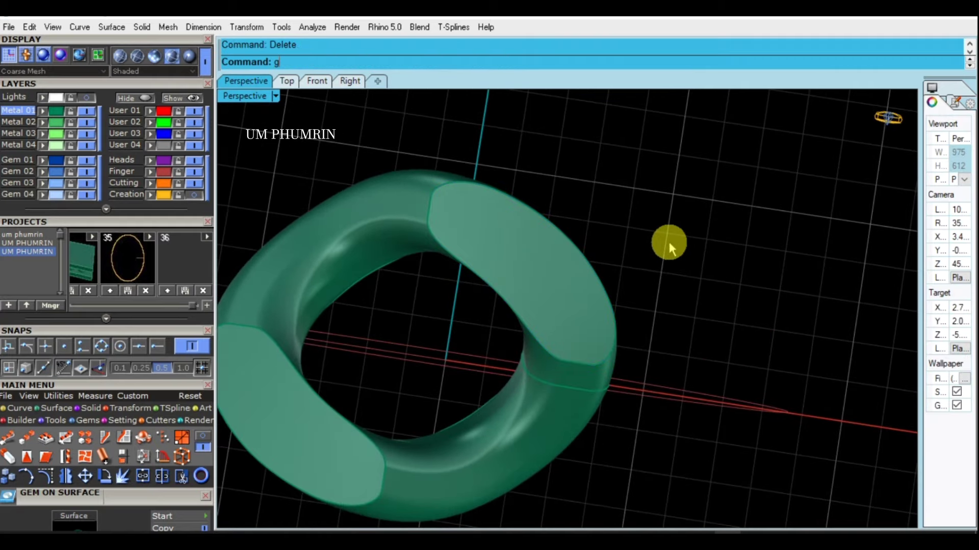
Step: Set three 1.3 mm round gems on the link's flat face
left_click(534, 267)
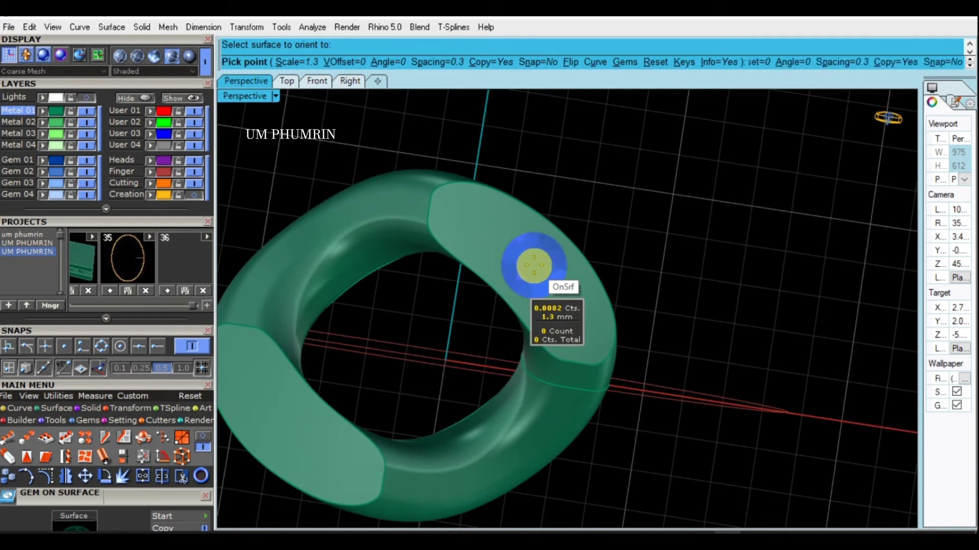
scroll(533, 265, "up", 2)
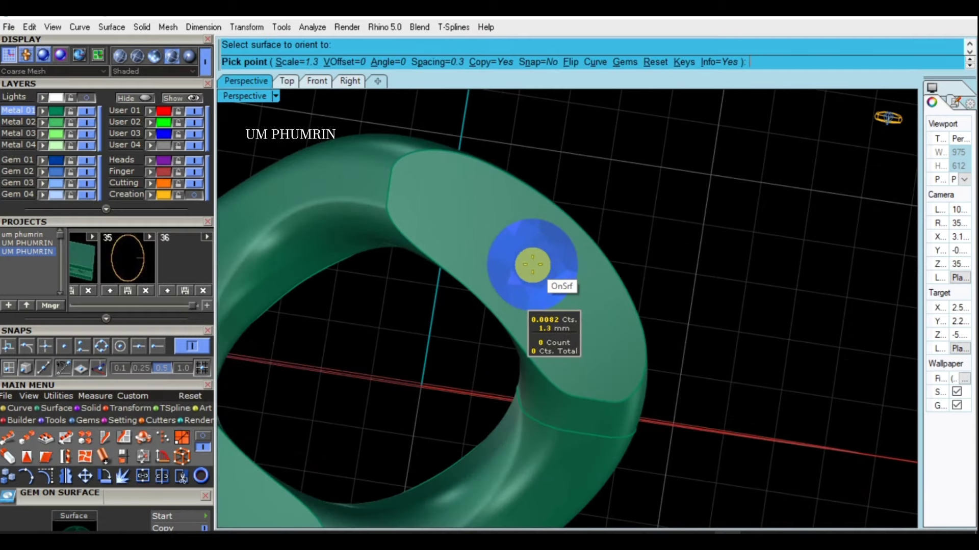
left_click(532, 264)
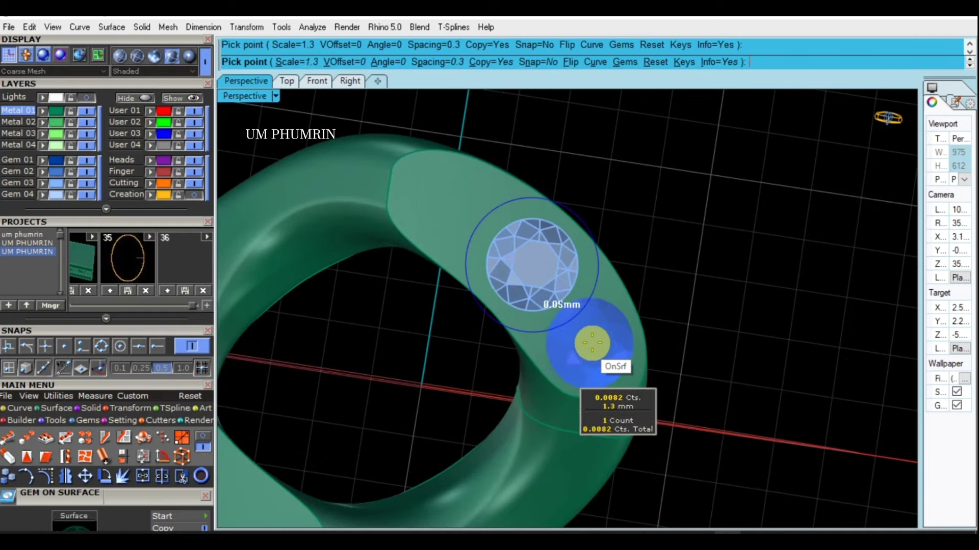
left_click(594, 343)
scroll(470, 208, "up", 3)
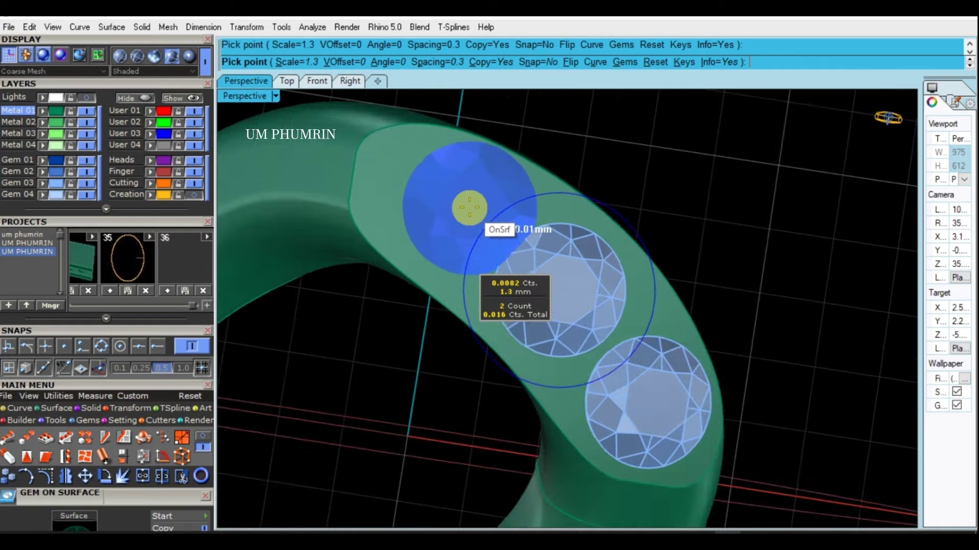
left_click(434, 197)
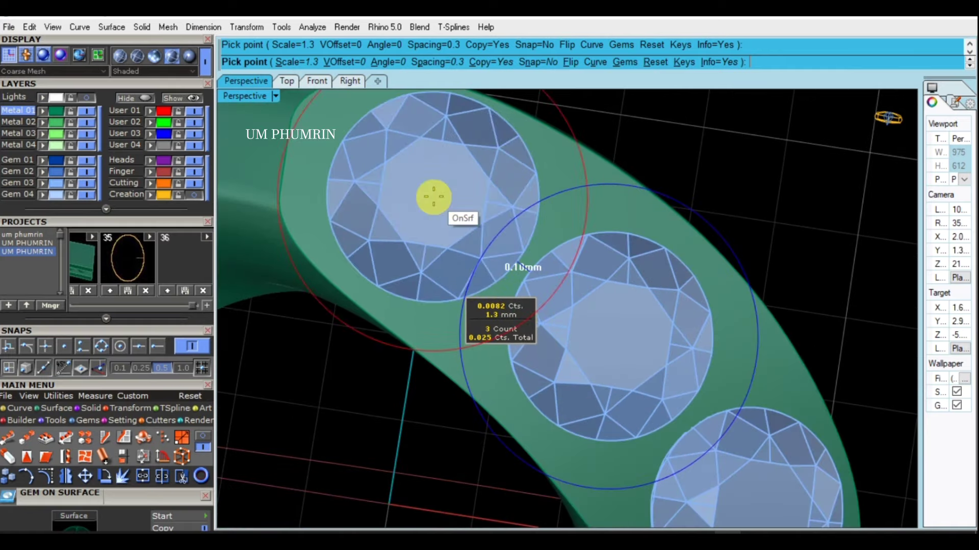
scroll(480, 215, "down", 5)
key("Return")
Step: Delete the misplaced third gem
scroll(559, 252, "up", 2)
scroll(524, 236, "up", 2)
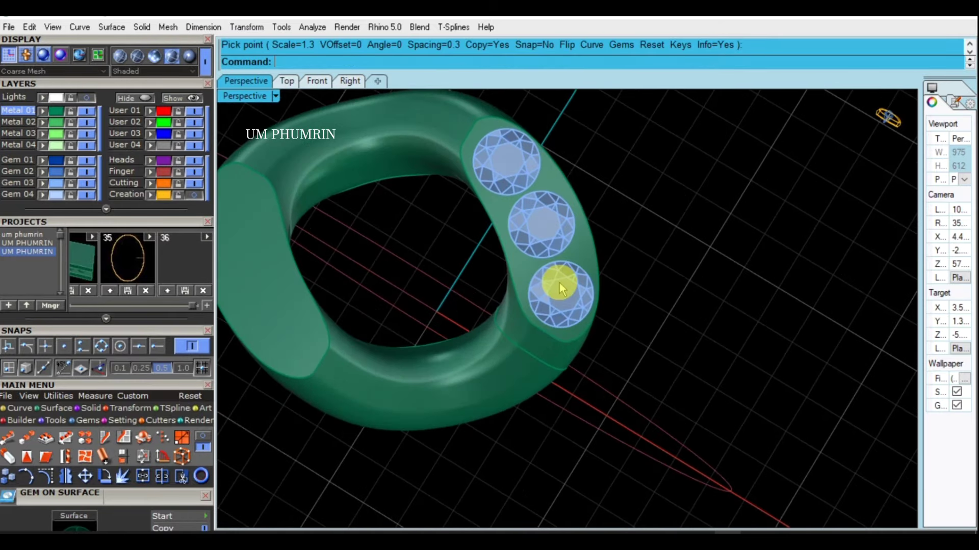
left_click(559, 280)
type("d")
key("Return")
Step: Re-place the third gem on the link surface below the other two
right_click_drag(597, 280, 615, 267, "shift")
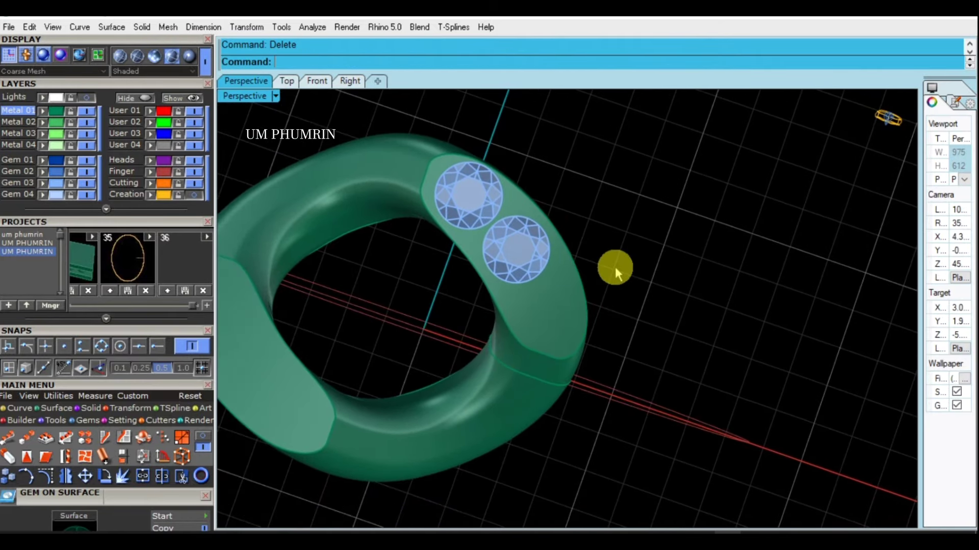
left_click(548, 314)
scroll(549, 314, "up", 2)
scroll(549, 314, "up", 1)
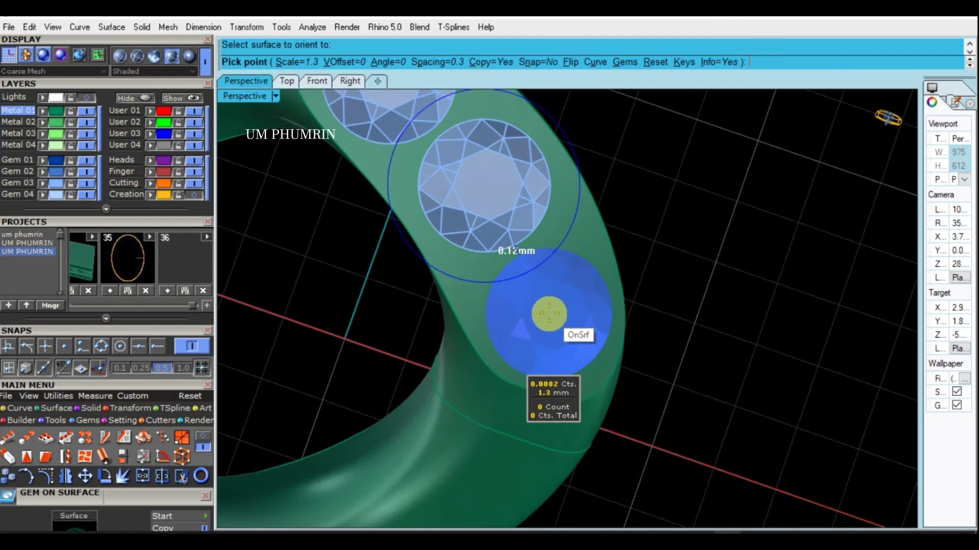
left_click(549, 314)
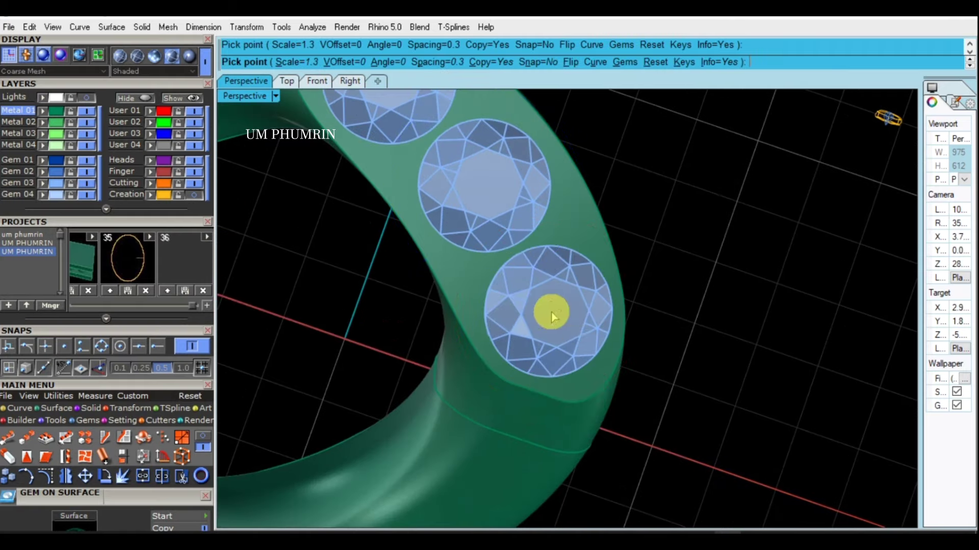
scroll(630, 333, "down", 3)
key("Return")
right_click_drag(630, 332, 620, 329)
type("ps")
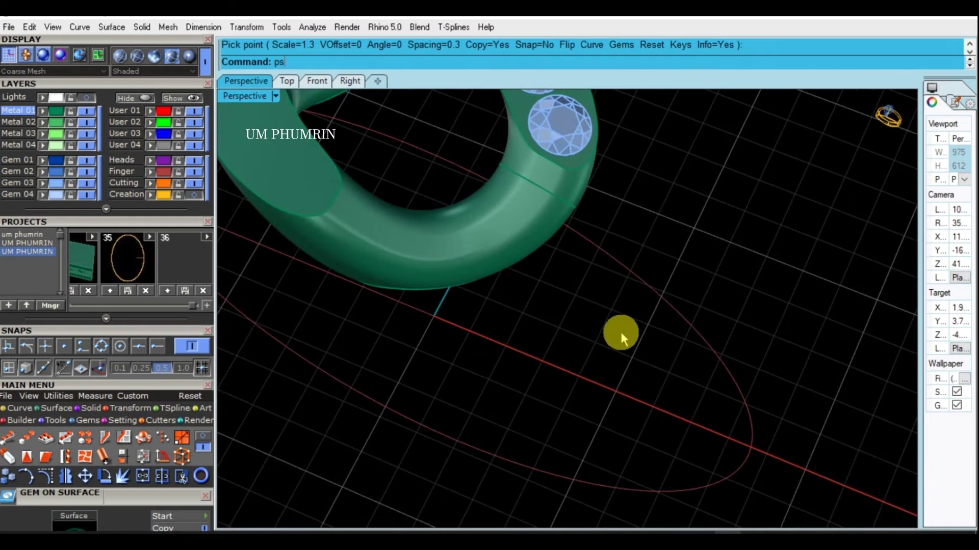
key("Return")
scroll(619, 333, "down", 3)
right_click_drag(711, 332, 634, 335)
scroll(470, 232, "up", 3)
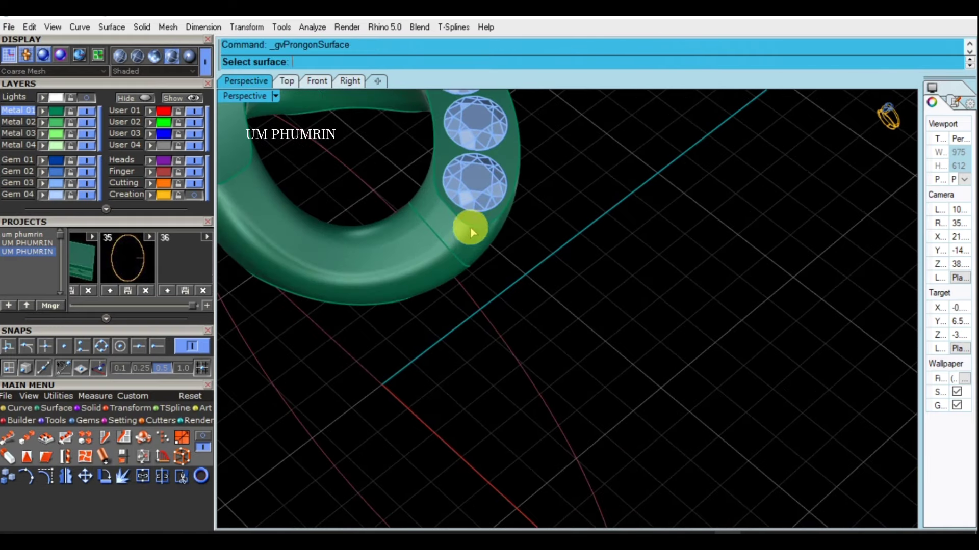
scroll(502, 167, "up", 3)
left_click(516, 142)
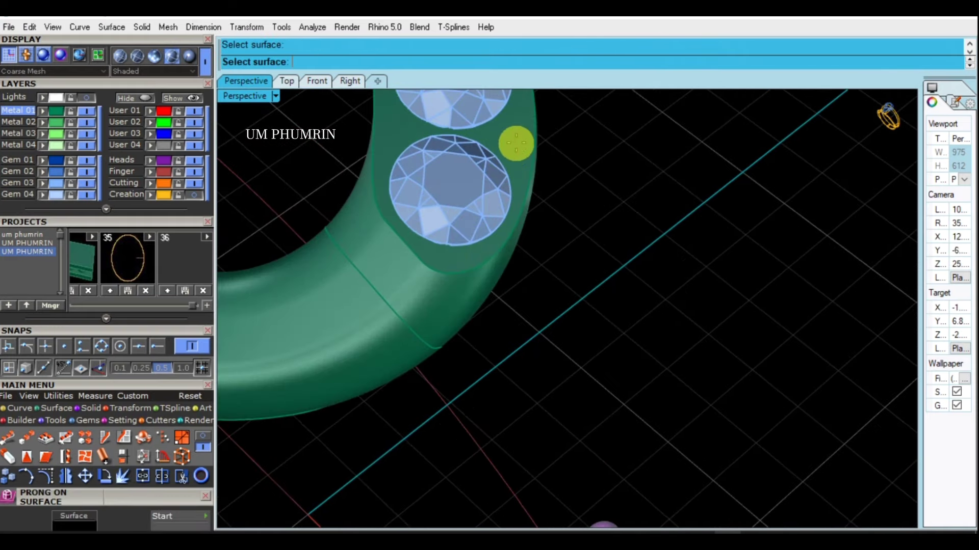
scroll(481, 260, "down", 2)
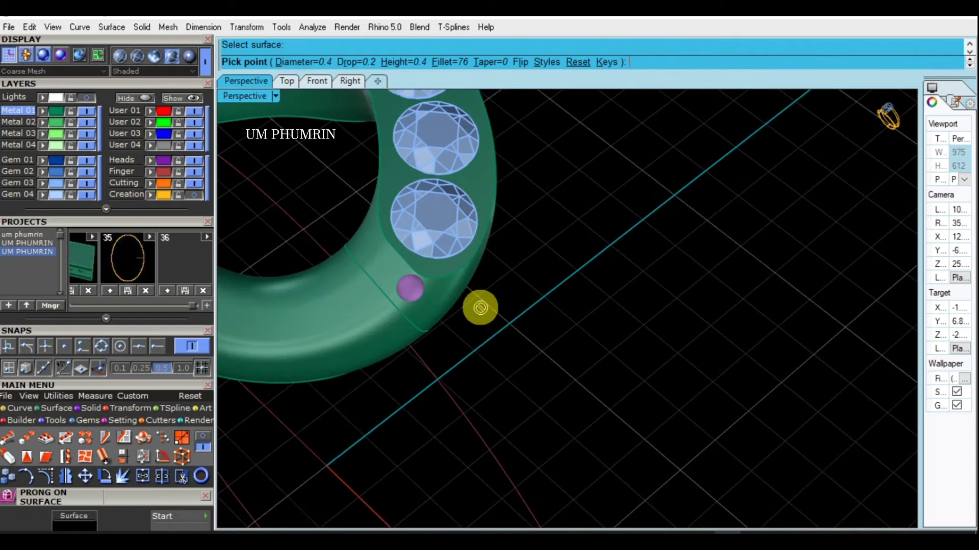
left_click(520, 61)
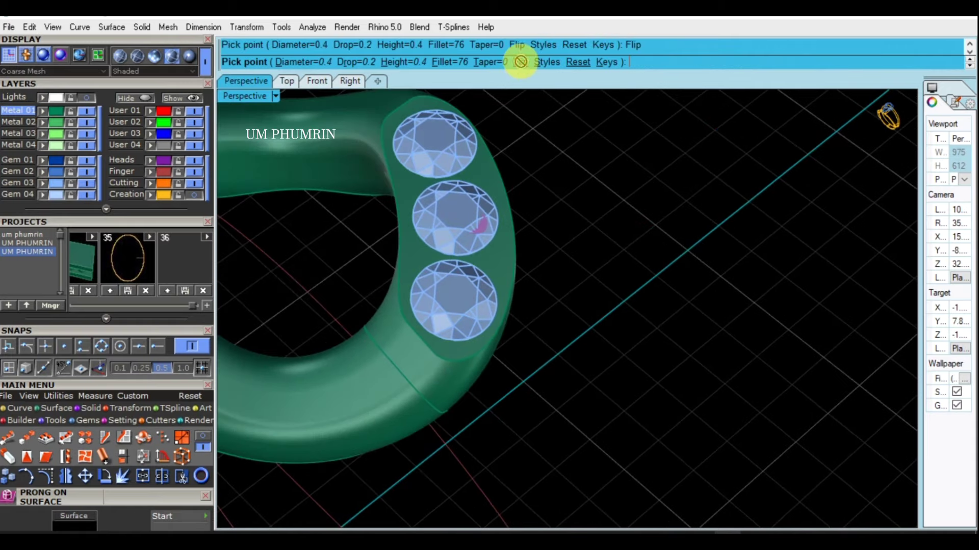
right_click_drag(610, 181, 573, 262)
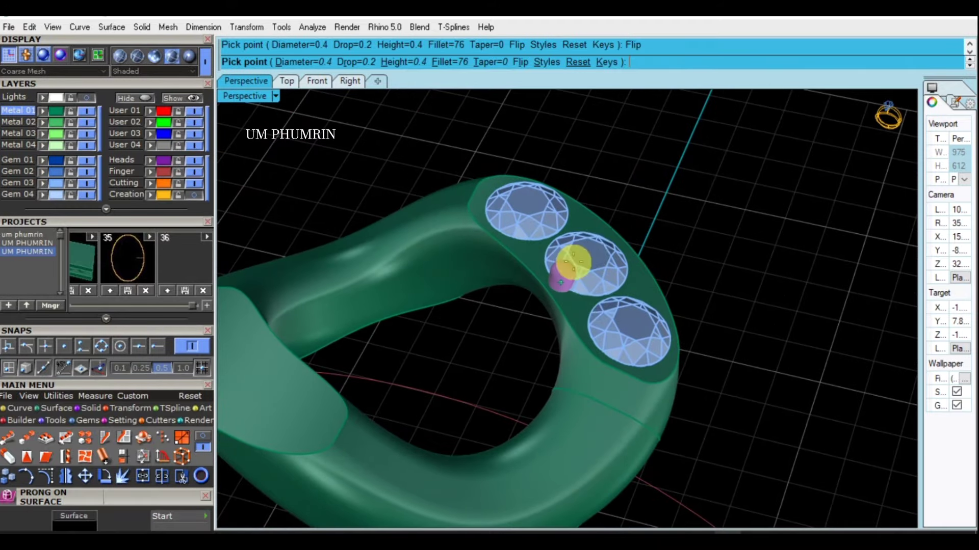
scroll(591, 256, "up", 2)
scroll(590, 260, "down", 2)
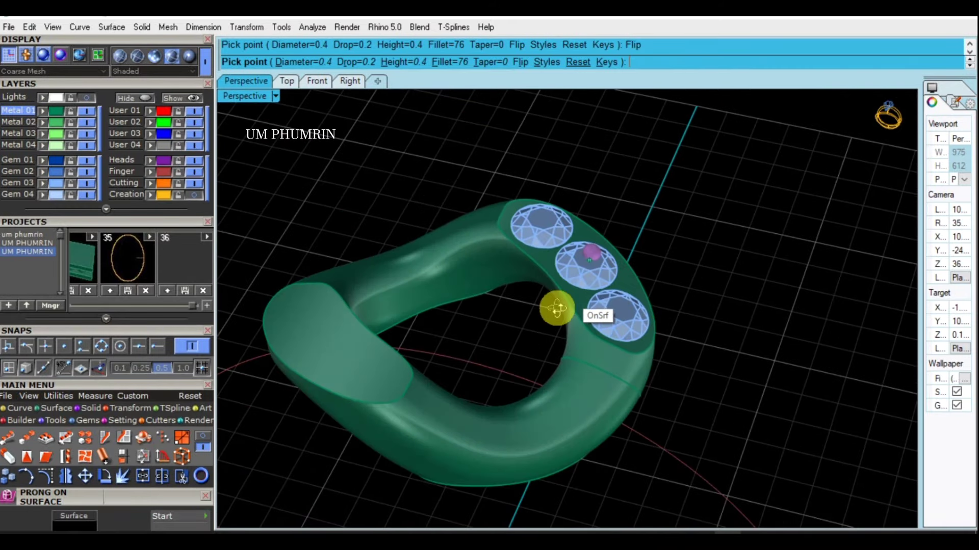
right_click_drag(557, 306, 621, 210)
right_click(589, 262)
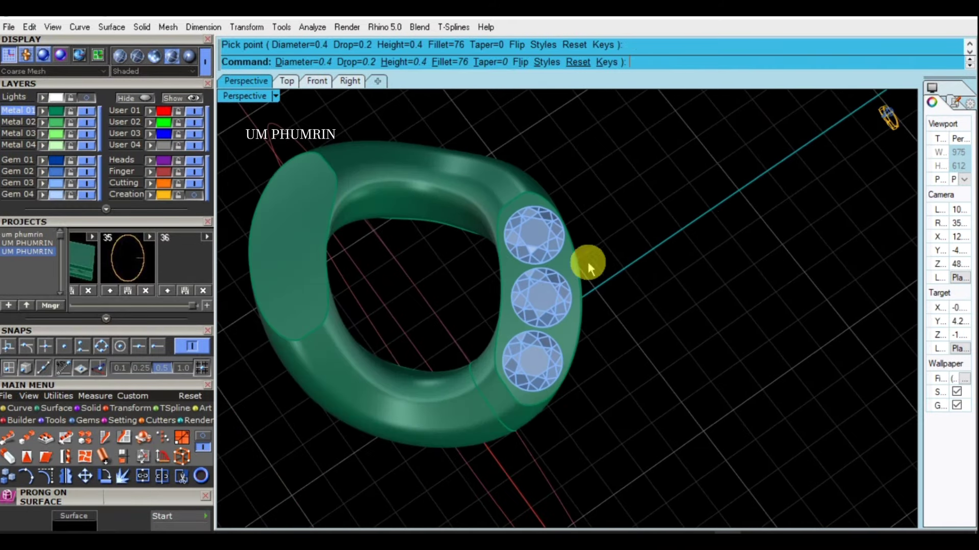
left_click_drag(473, 164, 657, 411)
Step: Zoom to the gems and pick the ring surface for new prongs
type("zs")
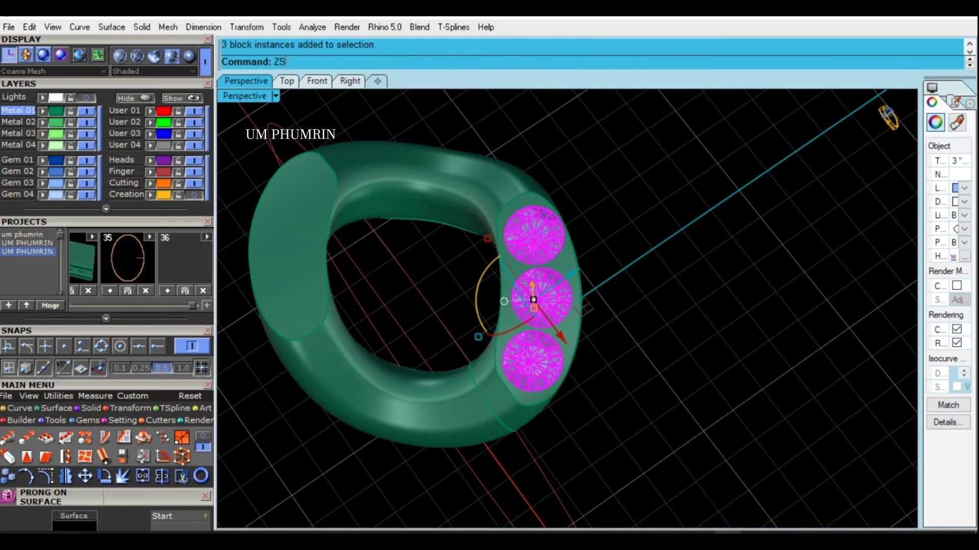
key("Return")
left_click(723, 405)
type("ps")
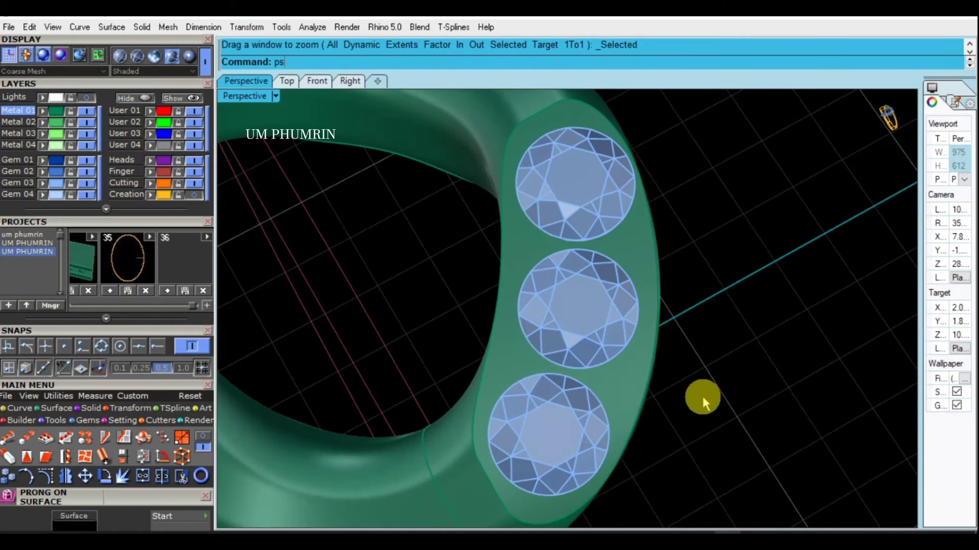
key("Return")
left_click(625, 376)
right_click(623, 381)
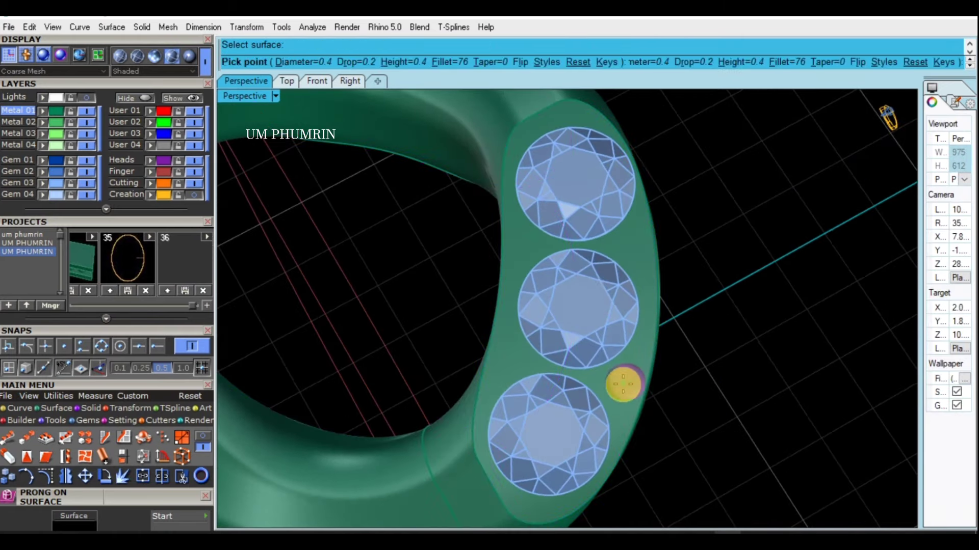
scroll(618, 388, "up", 2)
key("Down")
key("Down")
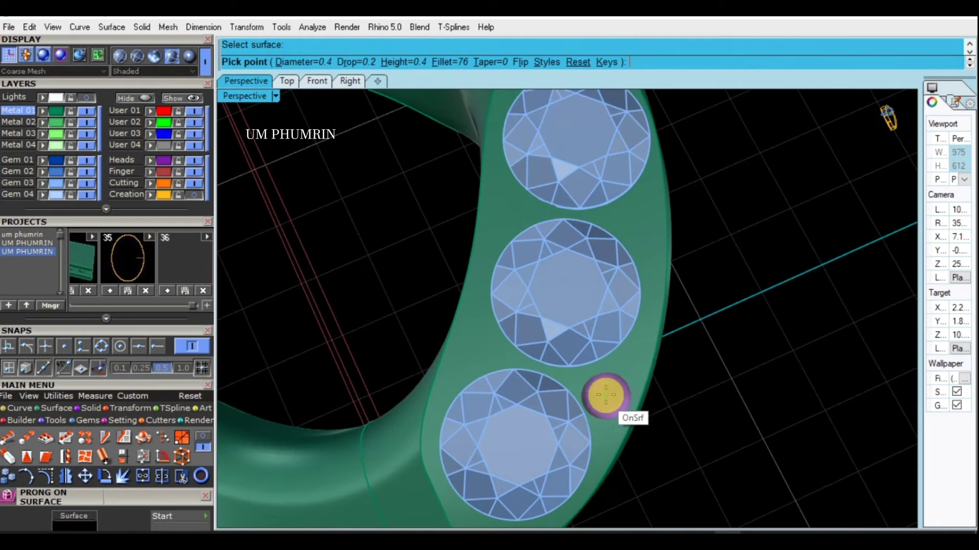
key("Down")
key("Down")
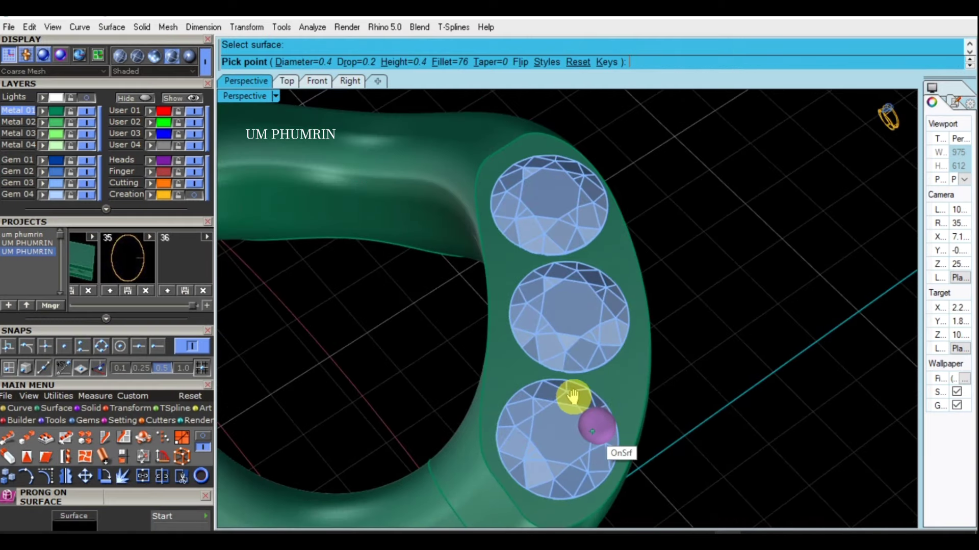
key("Down")
key("Down")
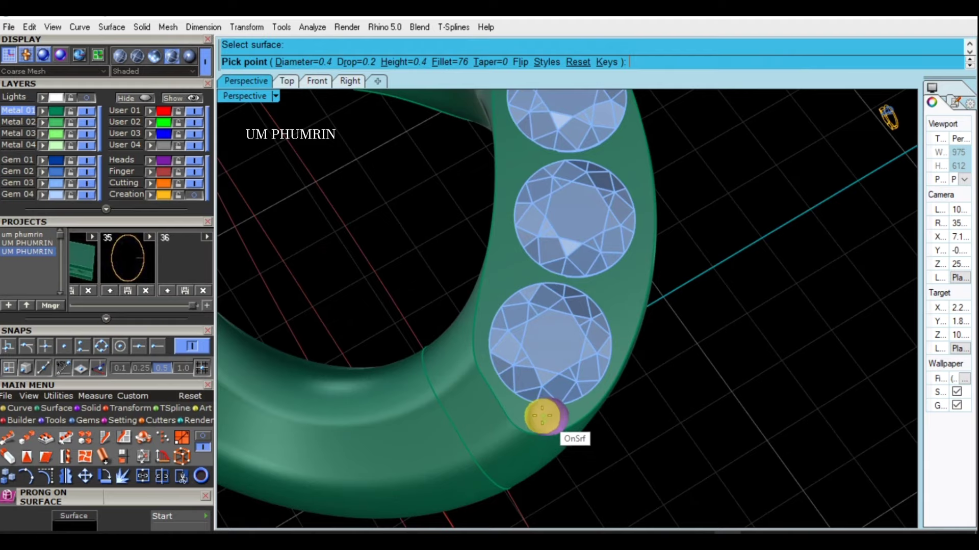
Step: Place 0.4 prongs below the lowest gem and at the first gem's top and right
left_click(532, 414)
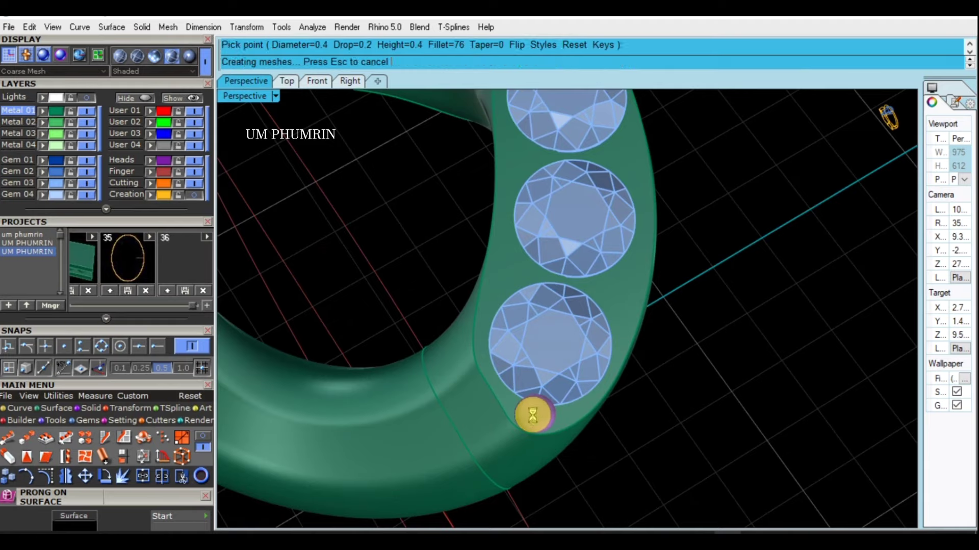
key("Down")
key("Down")
key("Down")
scroll(549, 177, "up", 2)
left_click(545, 163)
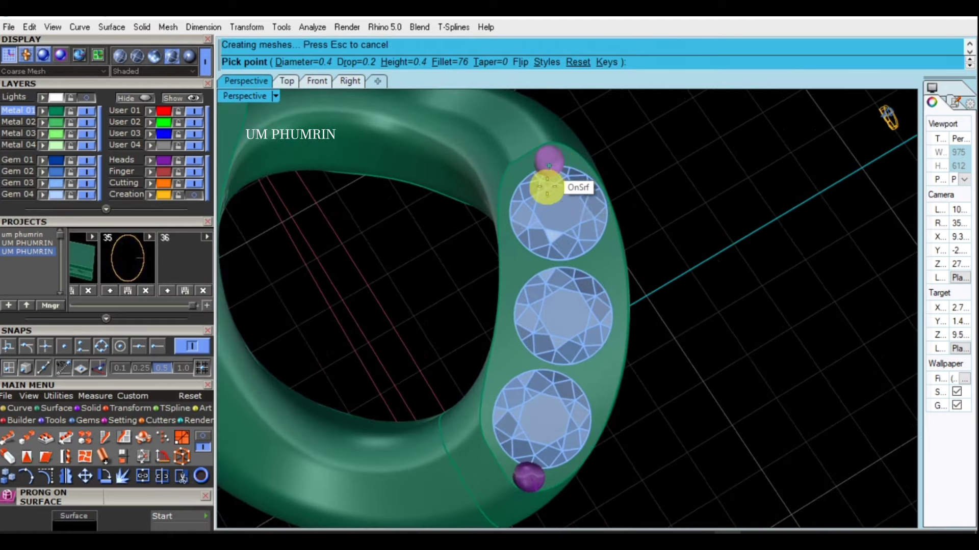
scroll(545, 161, "up", 2)
scroll(544, 158, "up", 2)
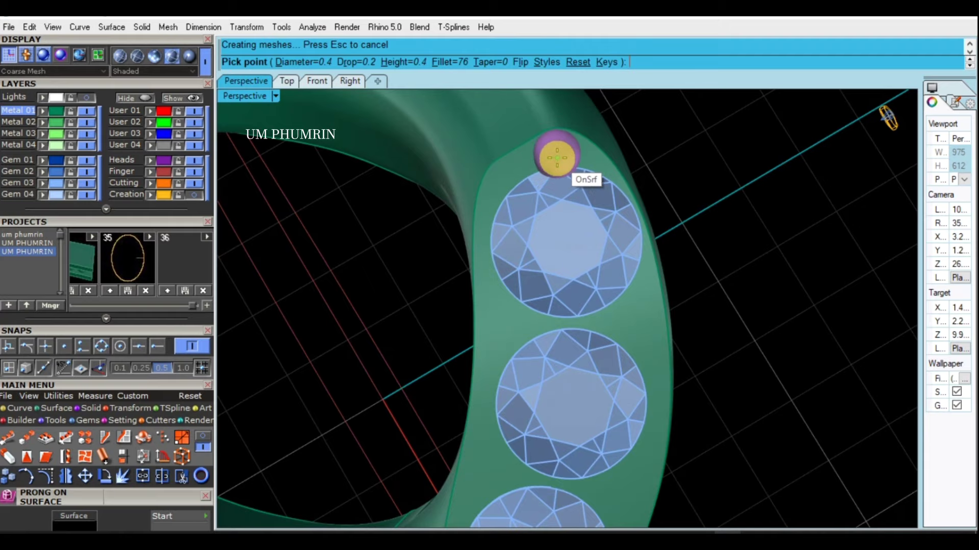
scroll(557, 150, "down", 2)
left_click(624, 266)
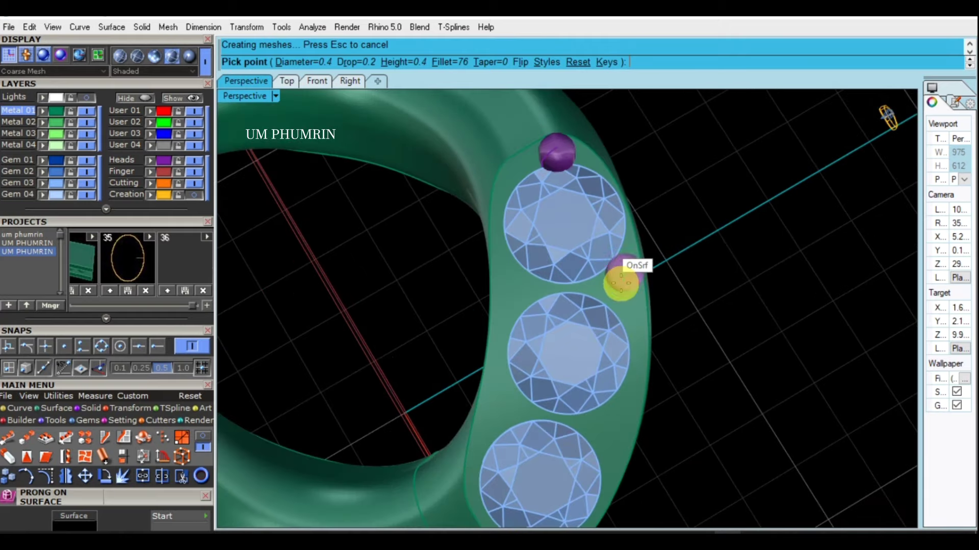
key("Down")
key("Down")
Step: Add two 0.35-diameter prongs between the first two gems
key("Return")
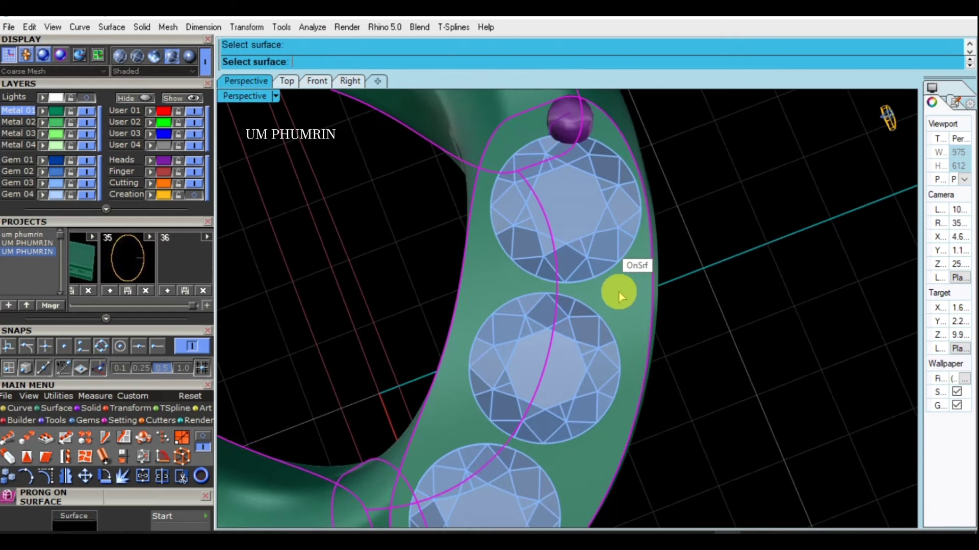
left_click(619, 289)
scroll(619, 289, "up", 1)
scroll(616, 293, "up", 1)
scroll(613, 295, "up", 1)
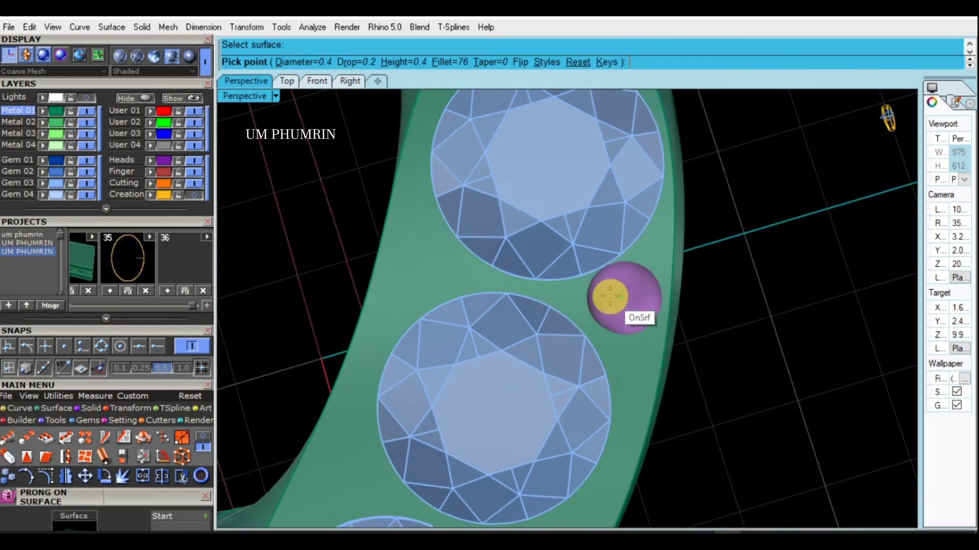
key("Down")
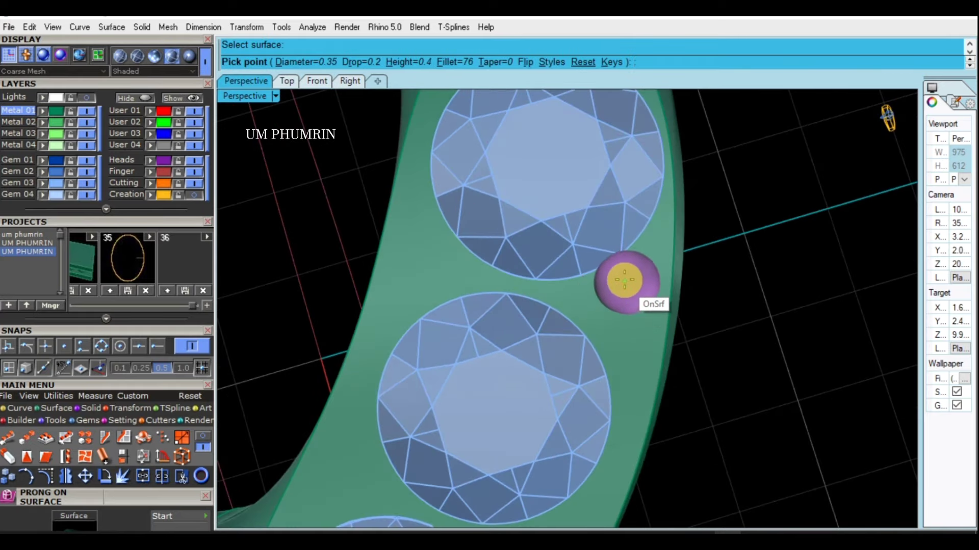
left_click(622, 277)
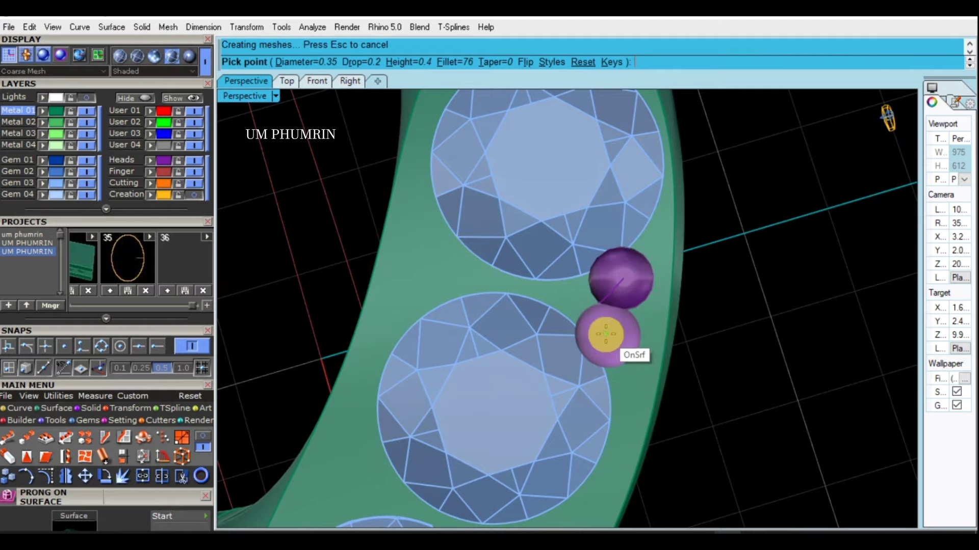
left_click(606, 334)
scroll(606, 326, "down", 2)
Step: Place four prongs beside and between the lower and upper stones on both band edges
scroll(607, 306, "up", 1)
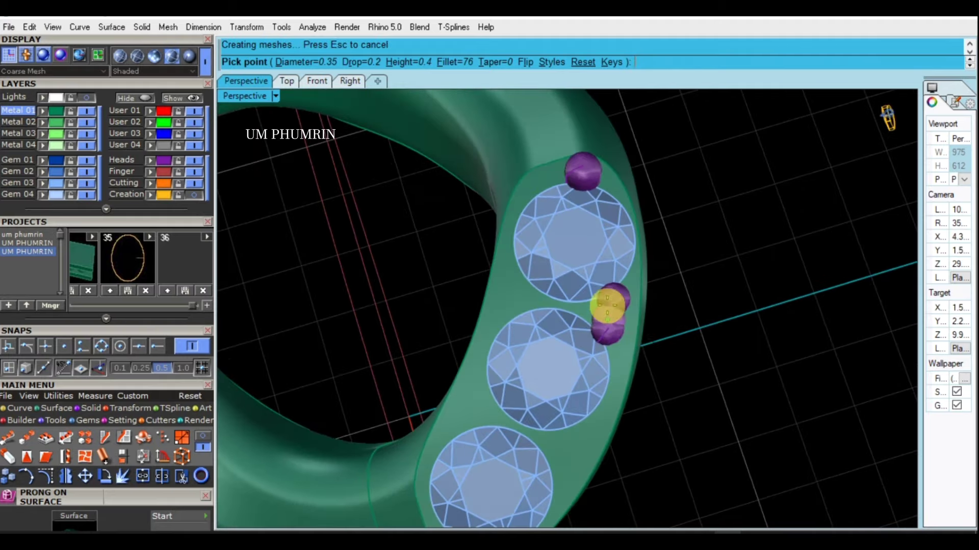
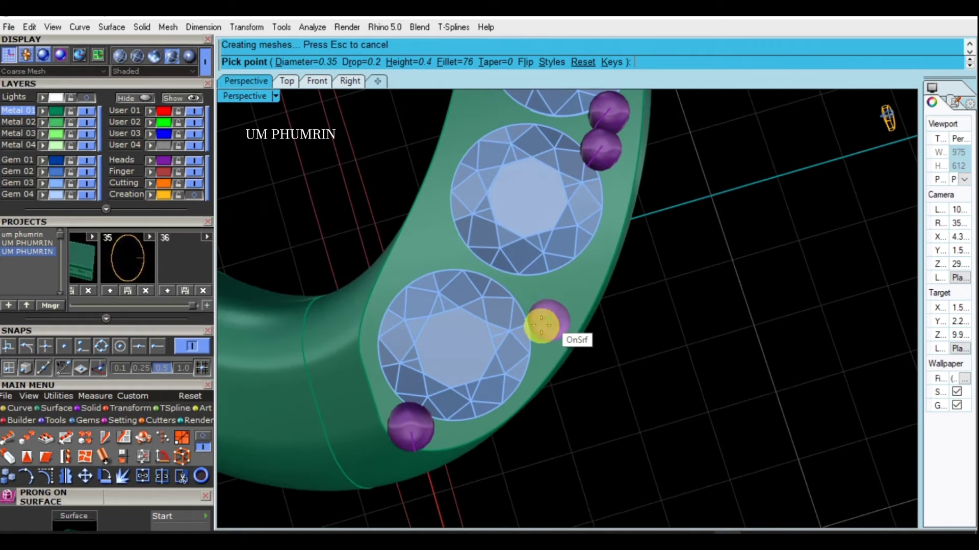
scroll(540, 318, "up", 2)
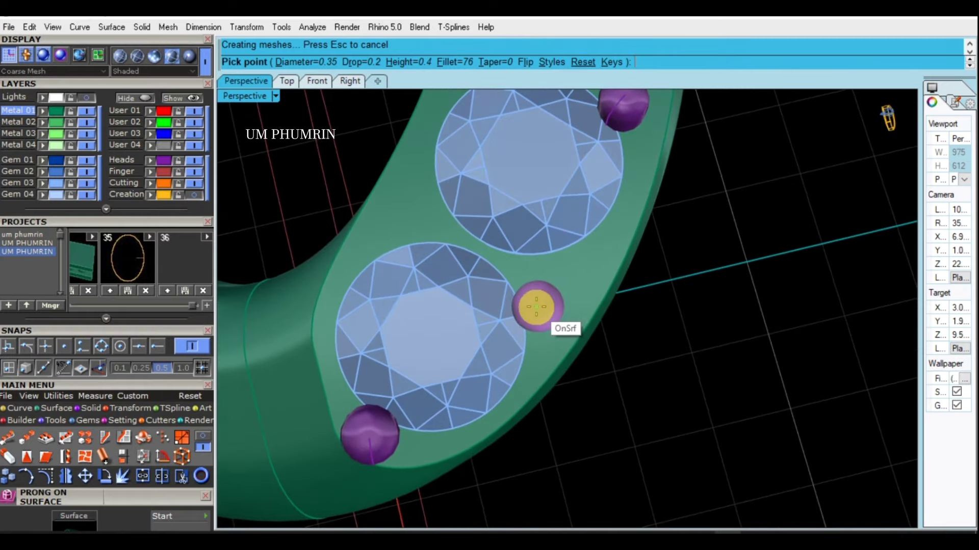
Step: Place four prongs beside and between the lower and upper stones on both band edges
left_click(536, 306)
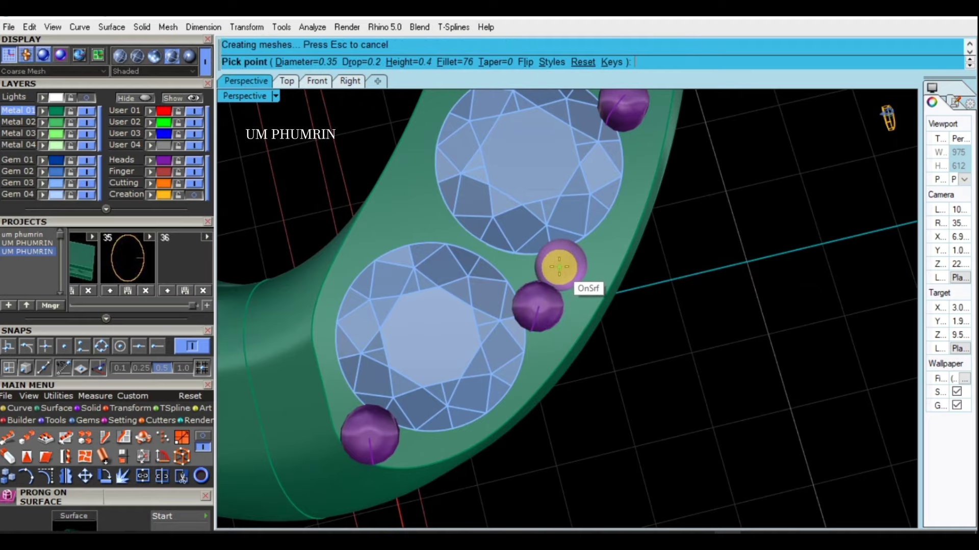
left_click(559, 267)
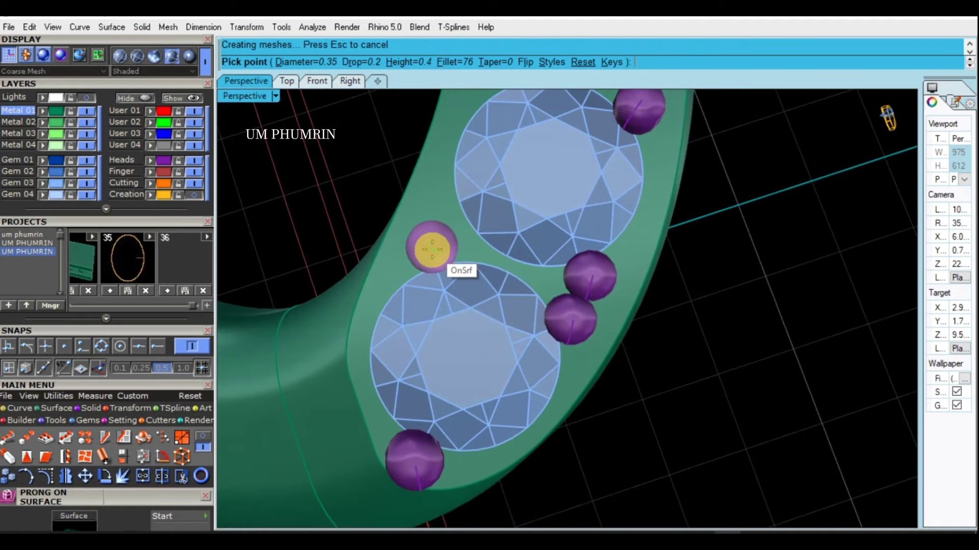
key("Left")
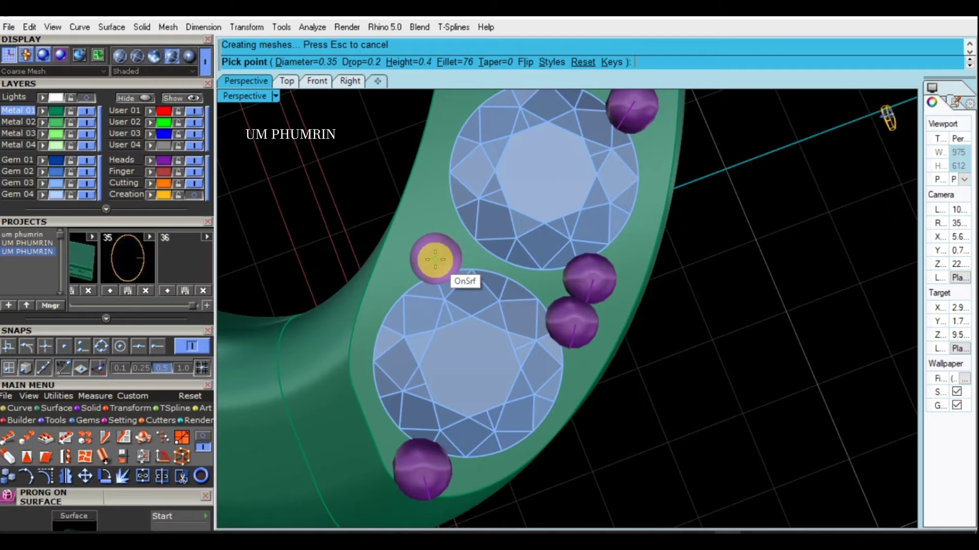
left_click(434, 260)
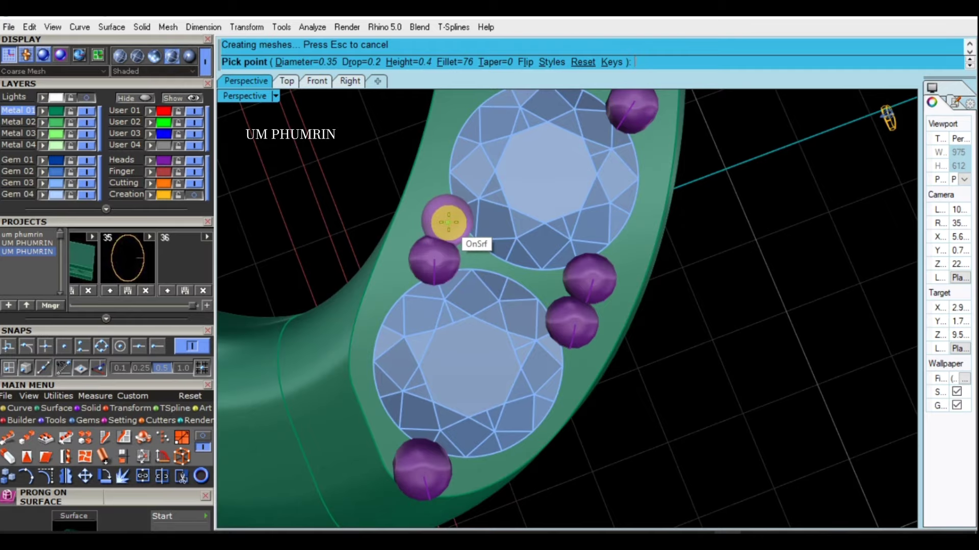
left_click(449, 228)
Step: Place the last two prongs beside the middle stone and orbit out to view the ring
right_click_drag(479, 349, 488, 237)
scroll(486, 235, "up", 2)
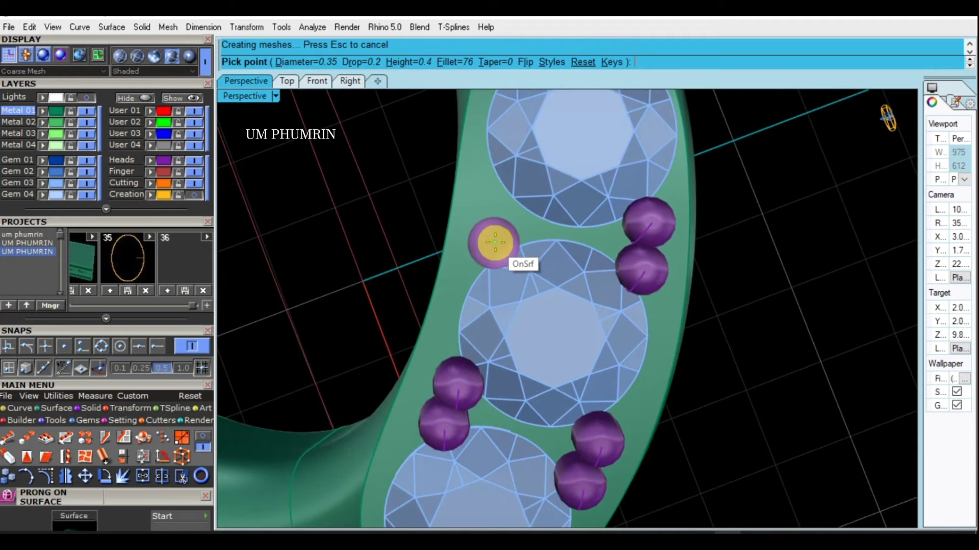
left_click(495, 242)
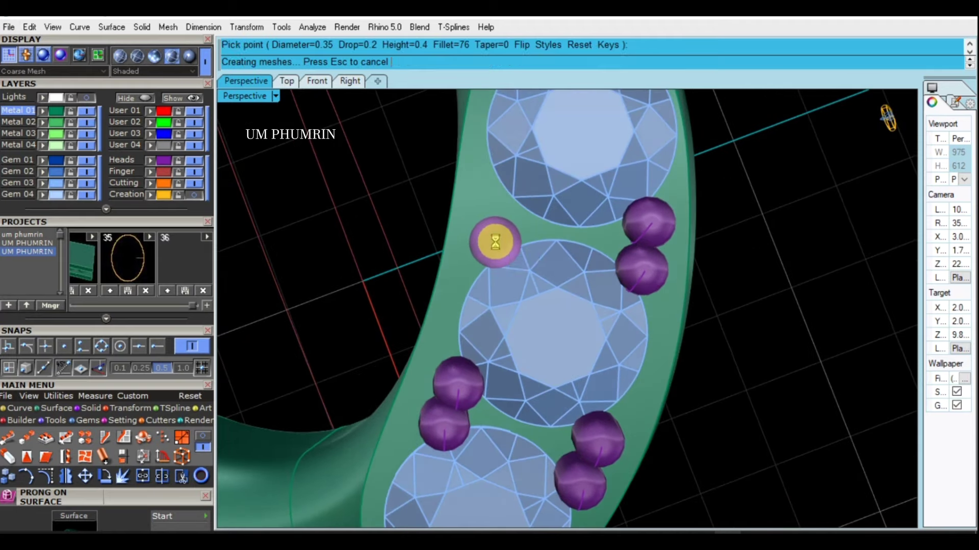
left_click(498, 199)
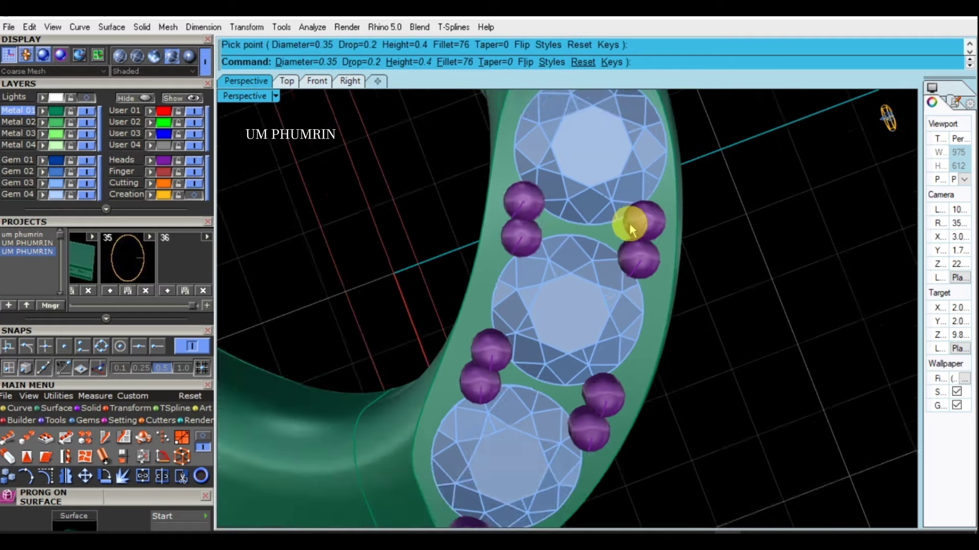
scroll(650, 293, "down", 5)
mouse_move(712, 273)
right_mouse_down()
mouse_move(673, 305)
mouse_move(725, 268)
mouse_move(610, 259)
right_mouse_up()
Step: Group the prongs together
left_click(167, 159)
right_click_drag(229, 175, 618, 240)
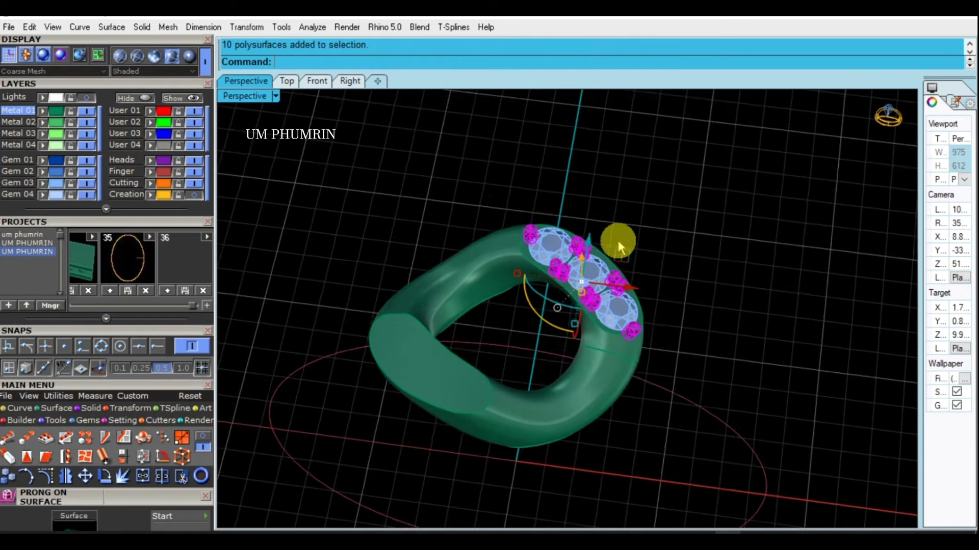
key("ctrl+g")
left_click(45, 122)
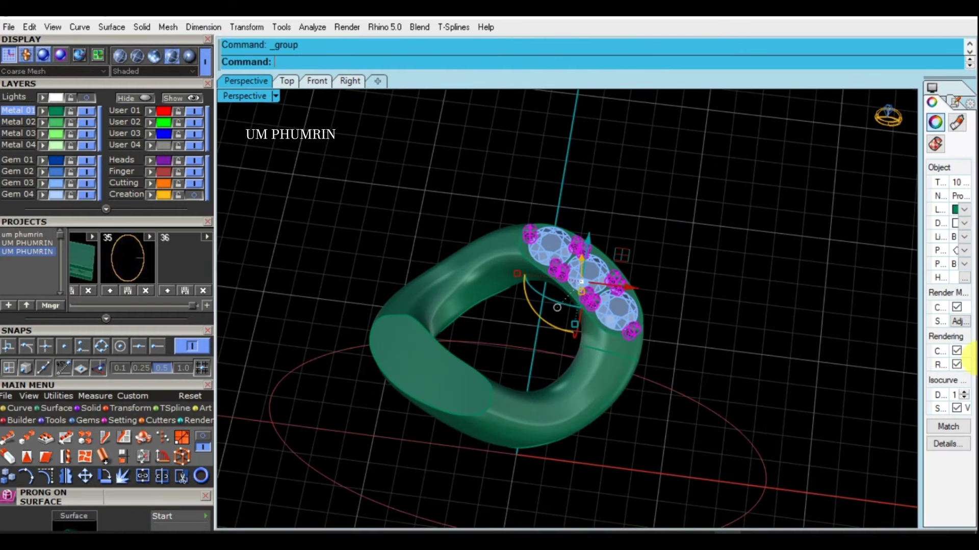
Step: Select the three stones with their prongs and centre them in the Top view
left_click_drag(482, 155, 703, 366)
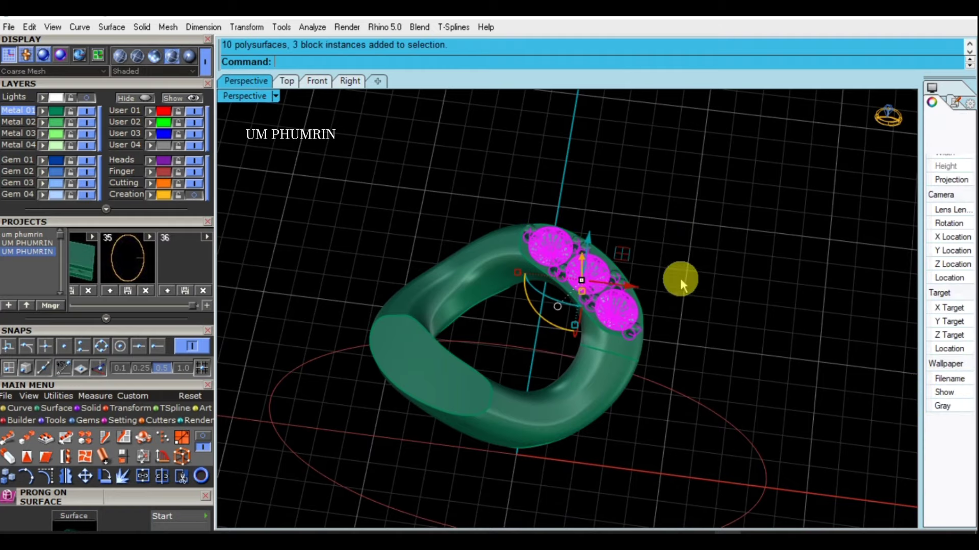
mouse_move(678, 280)
right_mouse_down()
mouse_move(673, 231)
mouse_move(579, 203)
right_mouse_up()
key("ctrl+F1")
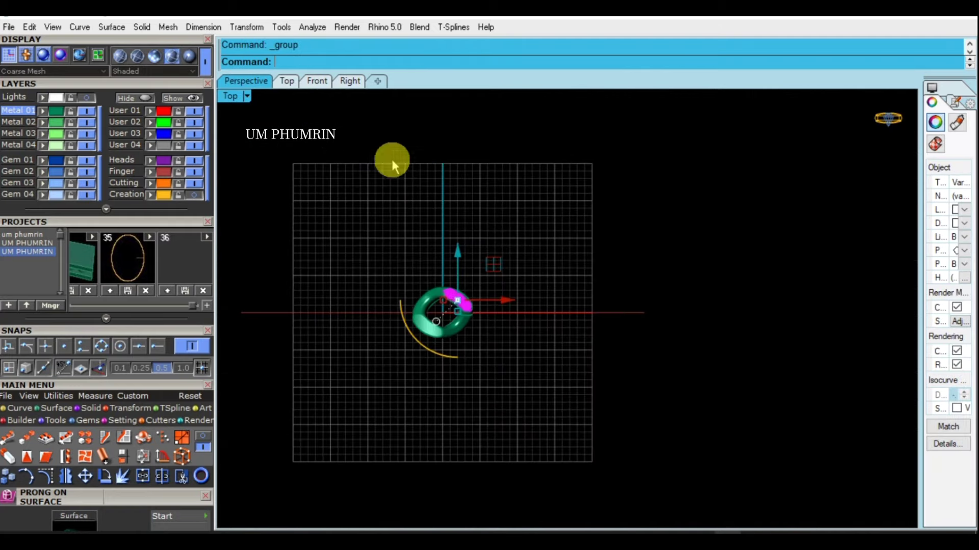
left_click(466, 322)
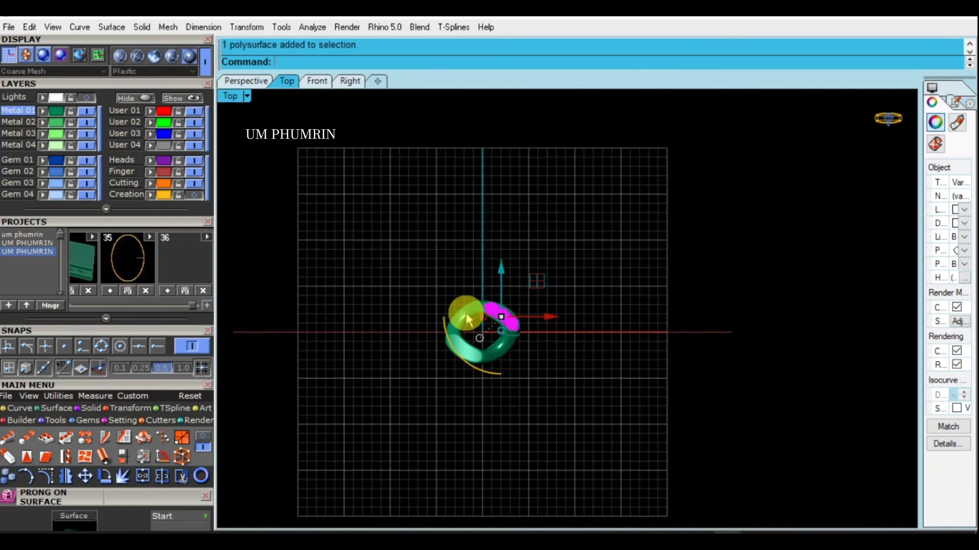
scroll(465, 267, "up", 3)
mouse_move(579, 323)
right_mouse_down()
mouse_move(536, 289)
mouse_move(536, 252)
right_mouse_up()
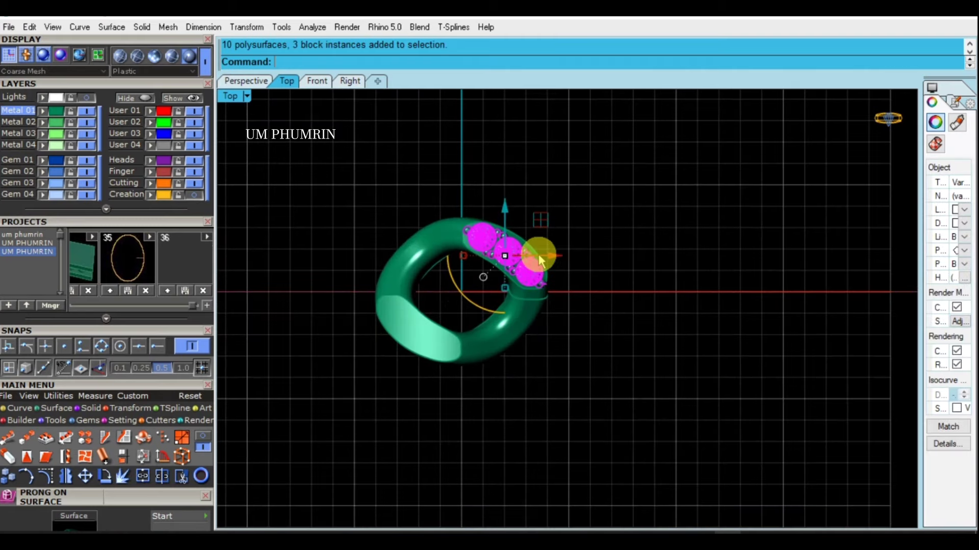
Step: Rotate-copy the stones and prongs 180° about the origin, then select all ring parts
right_click(536, 252)
type("0")
key("Return")
left_click(462, 178)
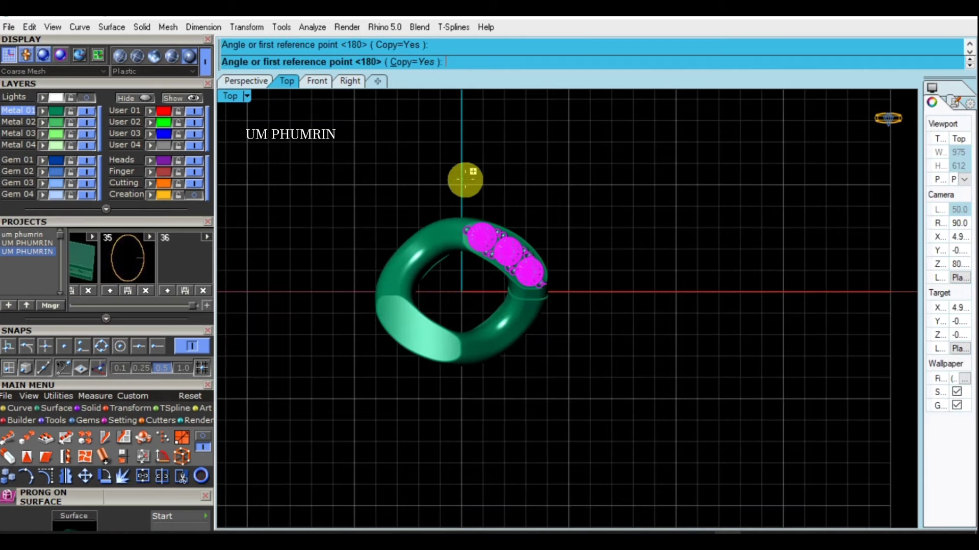
left_click(469, 396)
left_click_drag(377, 243, 567, 392)
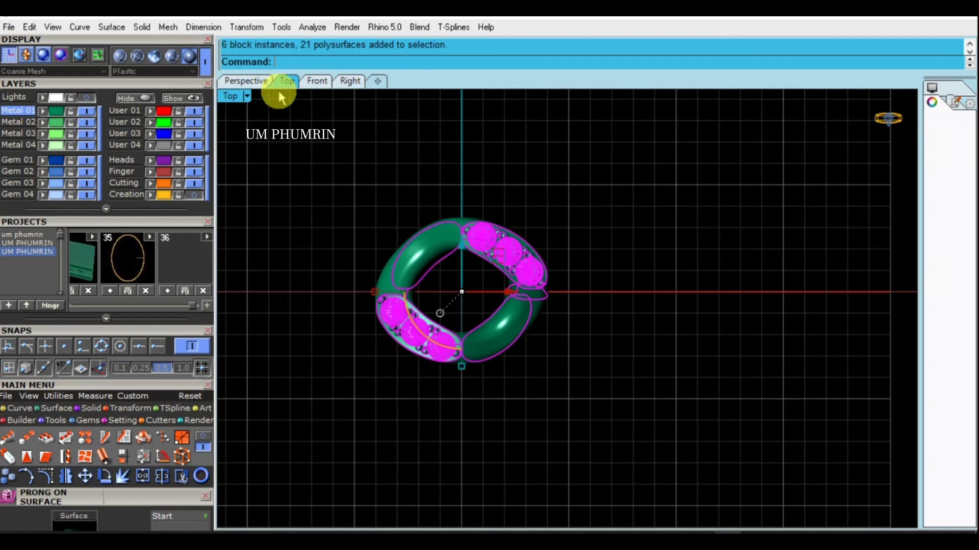
left_click(316, 80)
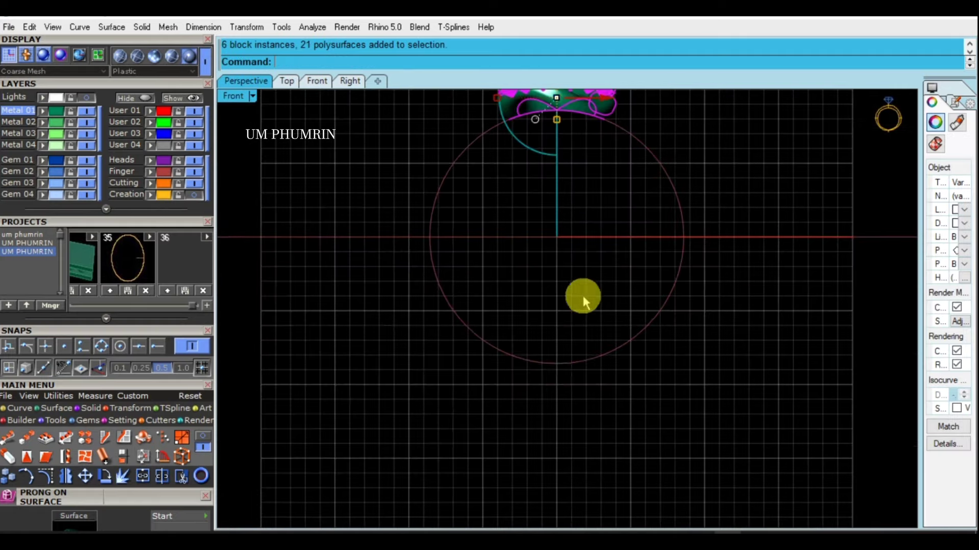
Step: Polar-array the selection 15 times around the origin with the ap command
type("ap")
key("Return")
type("0")
key("Return")
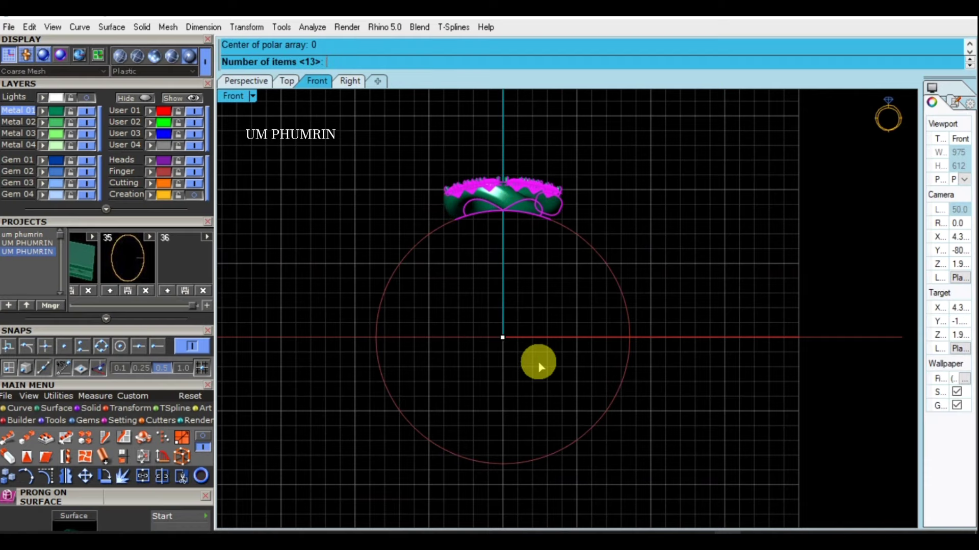
type("5")
key("Return")
key("Return")
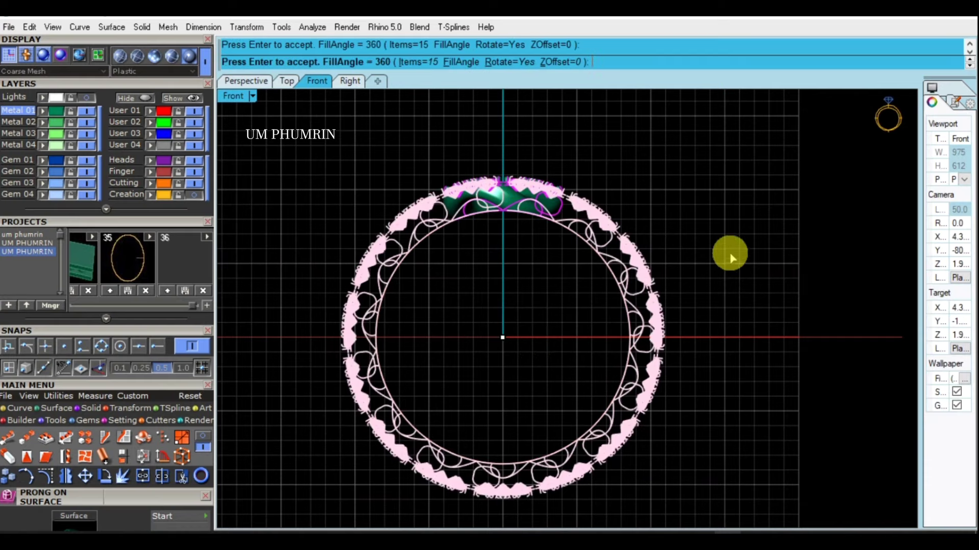
key("Return")
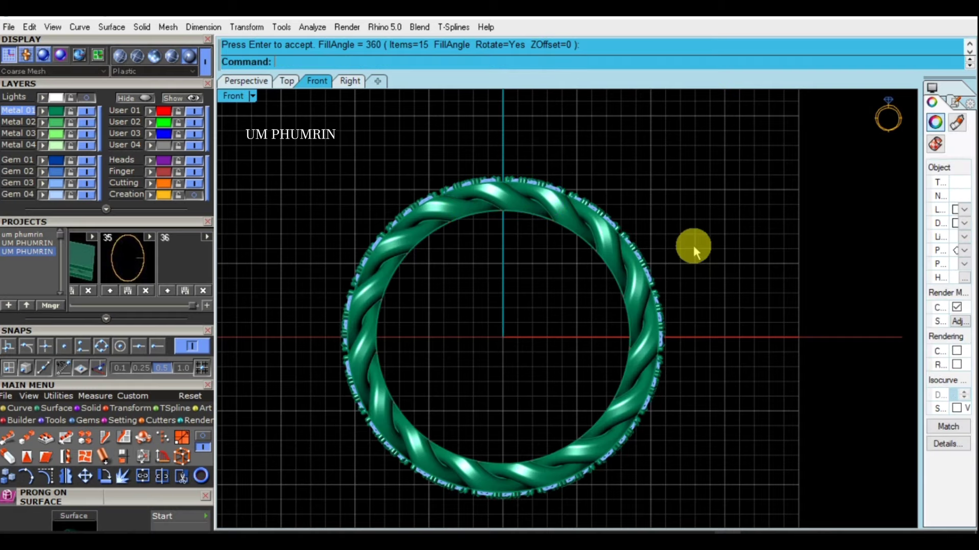
Step: Inspect the 15-item array from the Perspective and Top views
left_click(246, 80)
mouse_move(531, 258)
right_mouse_down()
mouse_move(572, 269)
mouse_move(572, 306)
mouse_move(520, 243)
right_mouse_up()
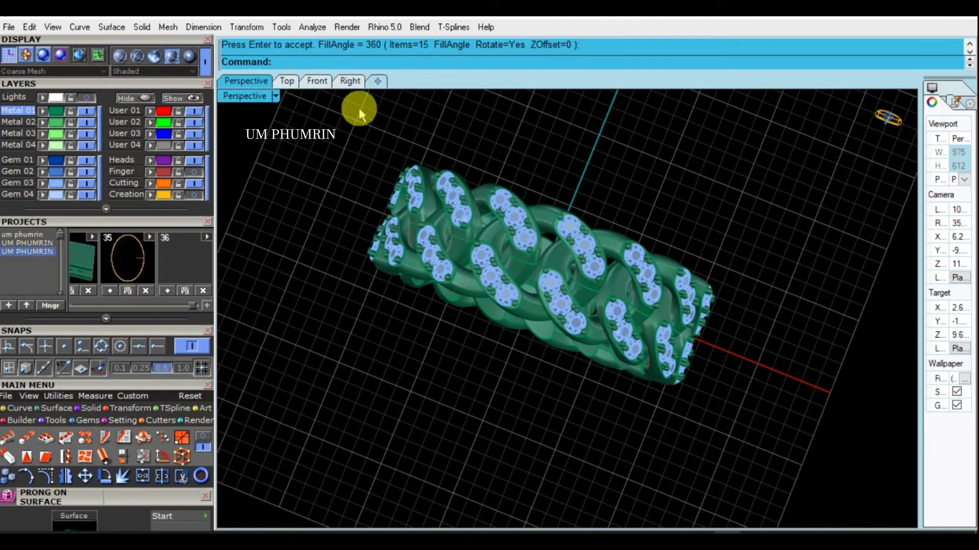
left_click(288, 82)
scroll(489, 211, "down", 2)
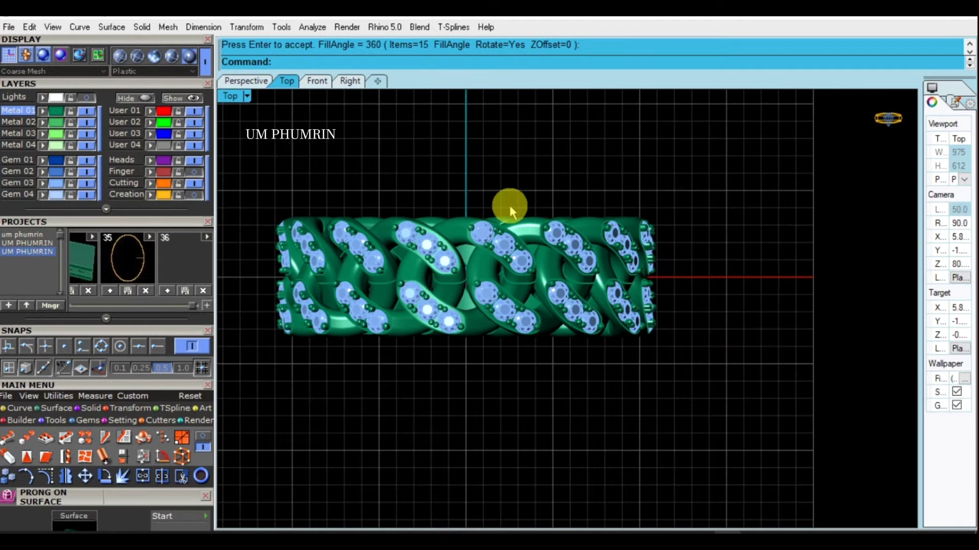
scroll(515, 219, "down", 2)
right_click_drag(518, 231, 560, 190)
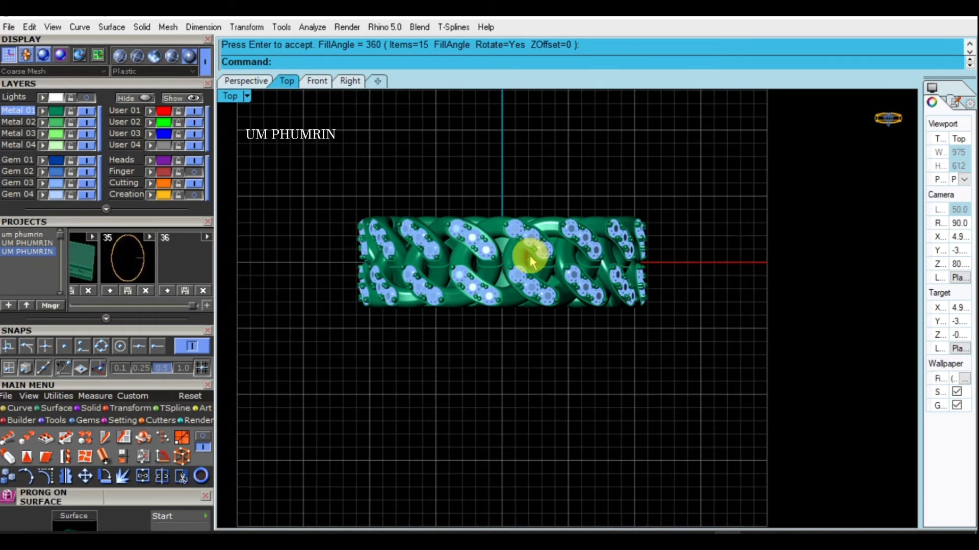
scroll(528, 255, "up", 2)
right_click_drag(548, 231, 551, 237)
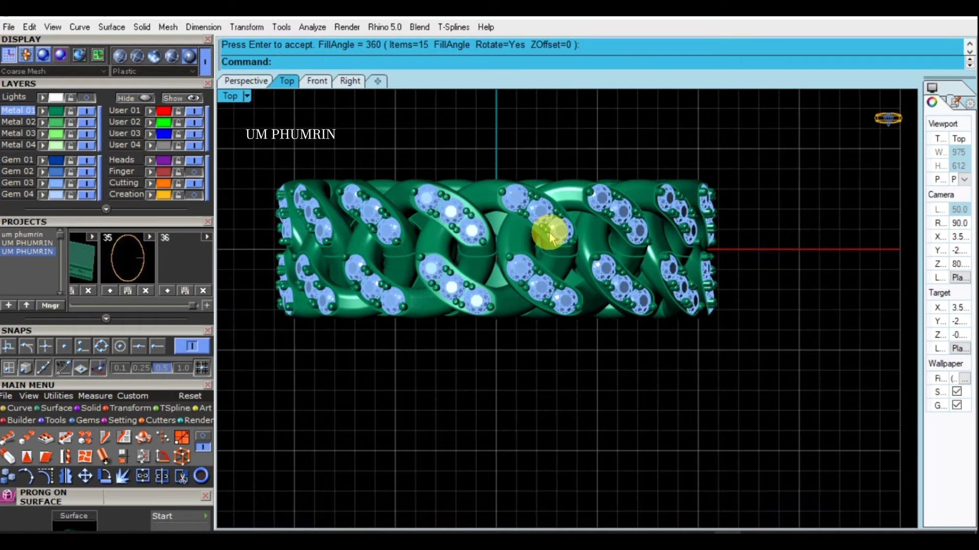
left_click(246, 82)
mouse_move(459, 201)
right_mouse_down()
mouse_move(579, 273)
mouse_move(593, 191)
mouse_move(619, 177)
mouse_move(619, 213)
right_mouse_up()
Step: Undo the 15-item array and group the link with its stones and prongs
key("ctrl+z")
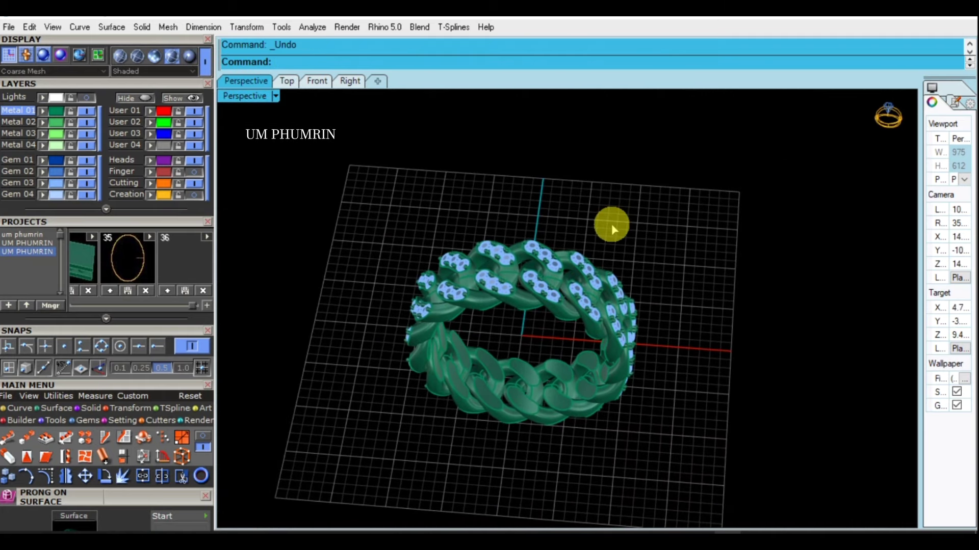
left_click(519, 305)
left_click_drag(392, 166, 585, 322)
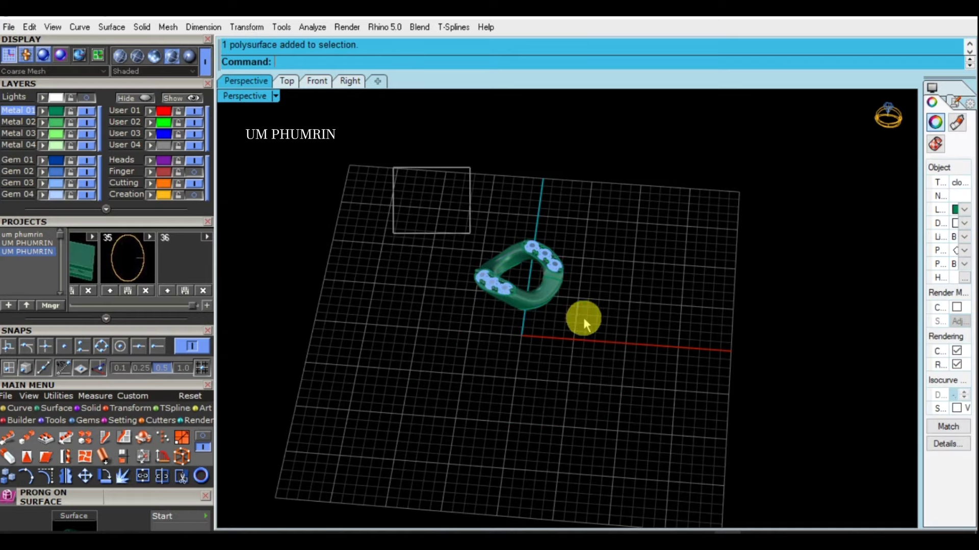
key("ctrl+g")
left_click(316, 81)
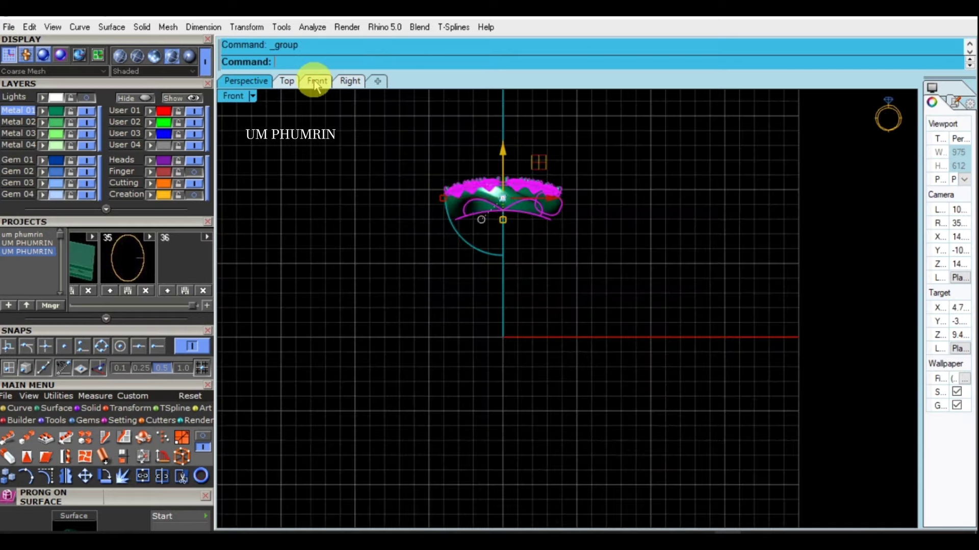
type("A")
Step: Polar-array the grouped link 14 times over 360° about the origin
right_click(555, 242)
type("0")
key("Return")
type("14")
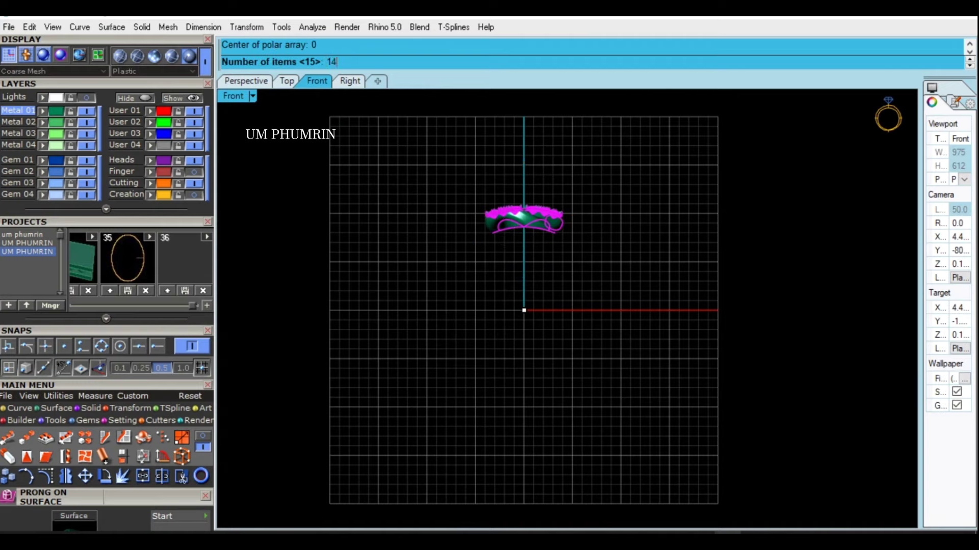
key("Return")
key("Return")
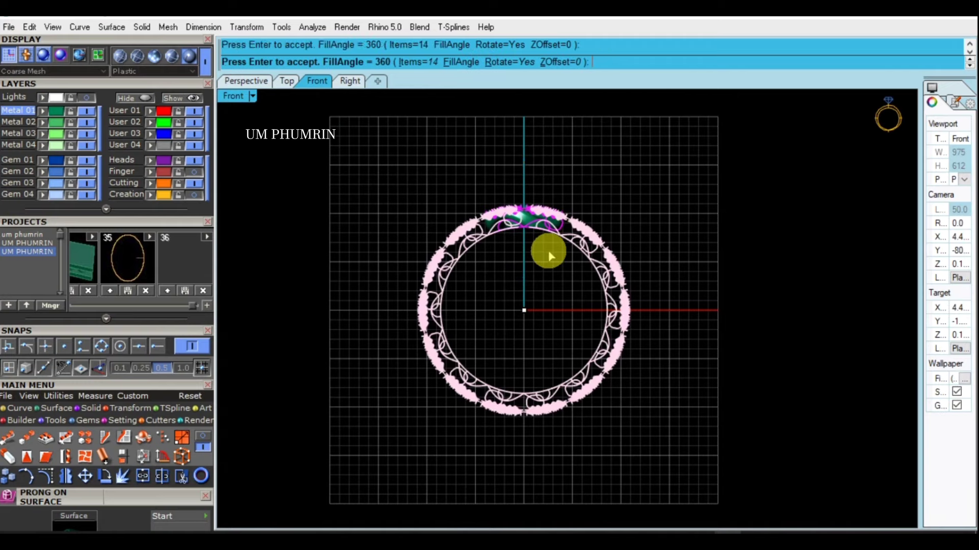
key("Return")
left_click(246, 81)
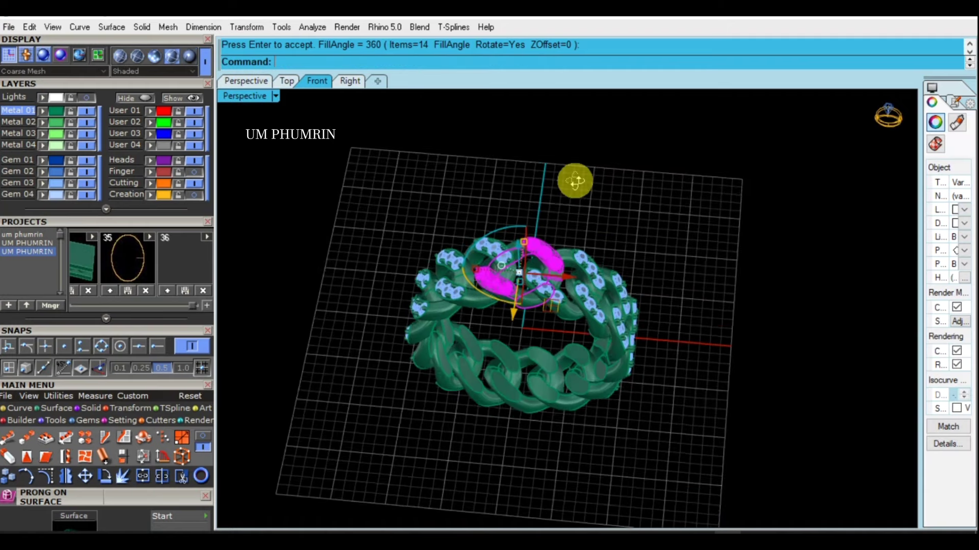
mouse_move(615, 248)
right_mouse_down()
mouse_move(555, 279)
mouse_move(550, 205)
mouse_move(548, 249)
mouse_move(444, 271)
mouse_move(436, 305)
mouse_move(450, 333)
mouse_move(651, 268)
mouse_move(661, 240)
mouse_move(706, 234)
mouse_move(375, 177)
right_mouse_up()
Step: Switch the Perspective view to Working Shade and hide the grid with GR
left_click(259, 98)
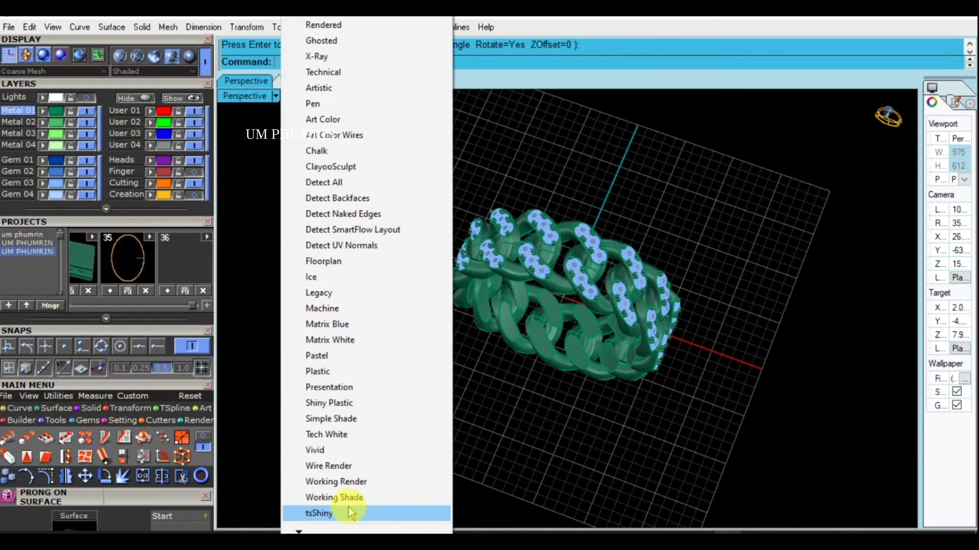
left_click(350, 496)
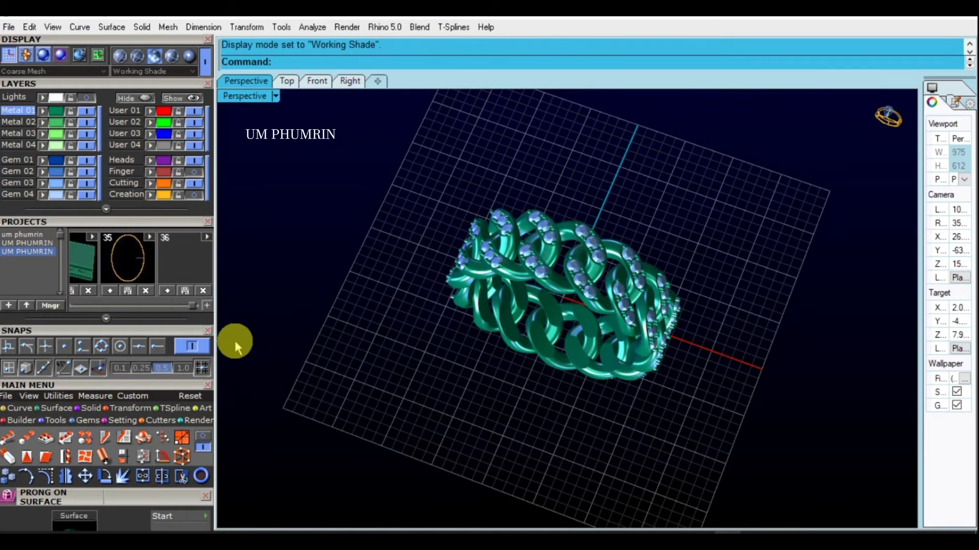
type("GR")
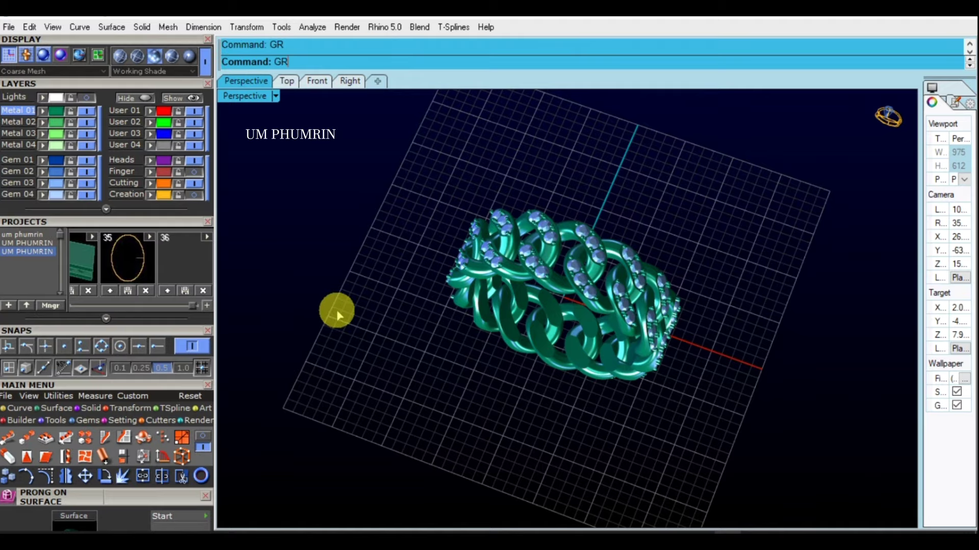
key("Return")
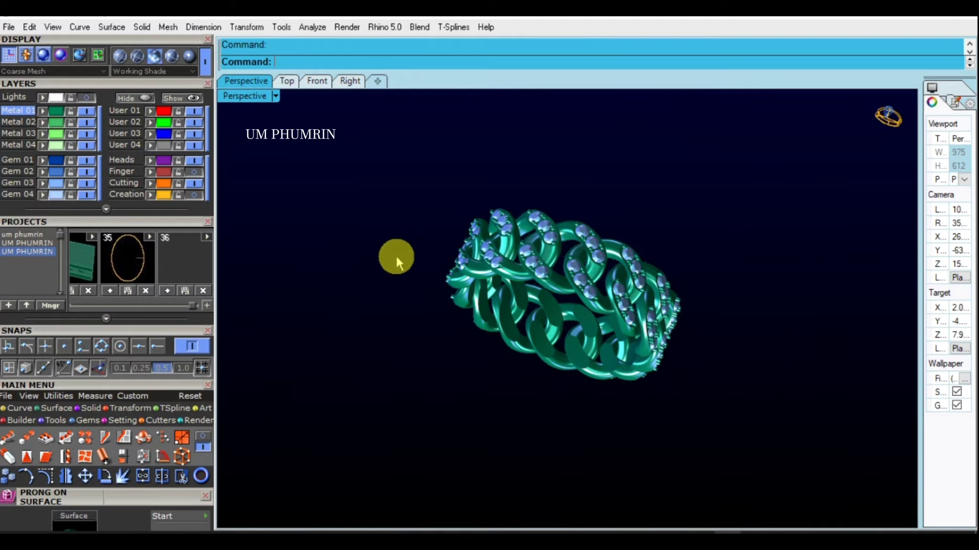
mouse_move(396, 256)
right_mouse_down()
mouse_move(416, 299)
mouse_move(562, 290)
mouse_move(459, 271)
mouse_move(414, 240)
mouse_move(528, 306)
mouse_move(472, 298)
mouse_move(389, 275)
mouse_move(607, 275)
mouse_move(585, 276)
mouse_move(589, 363)
mouse_move(561, 348)
mouse_move(573, 389)
mouse_move(438, 307)
mouse_move(559, 308)
mouse_move(552, 328)
mouse_move(553, 313)
mouse_move(562, 345)
mouse_move(763, 346)
mouse_move(762, 308)
mouse_move(656, 270)
mouse_move(620, 283)
mouse_move(740, 341)
mouse_move(661, 330)
mouse_move(712, 410)
mouse_move(712, 321)
mouse_move(672, 276)
mouse_move(640, 300)
mouse_move(600, 283)
right_mouse_up()
Step: Save the ring as Ring Cuban Chain 15 06 021.3dm and restore the four-viewport layout
key("ctrl+s")
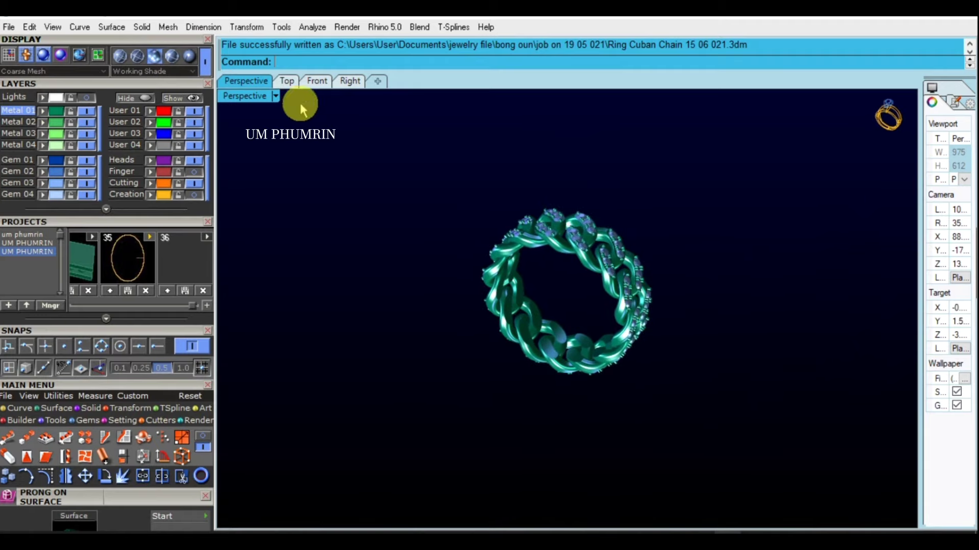
double_click(260, 99)
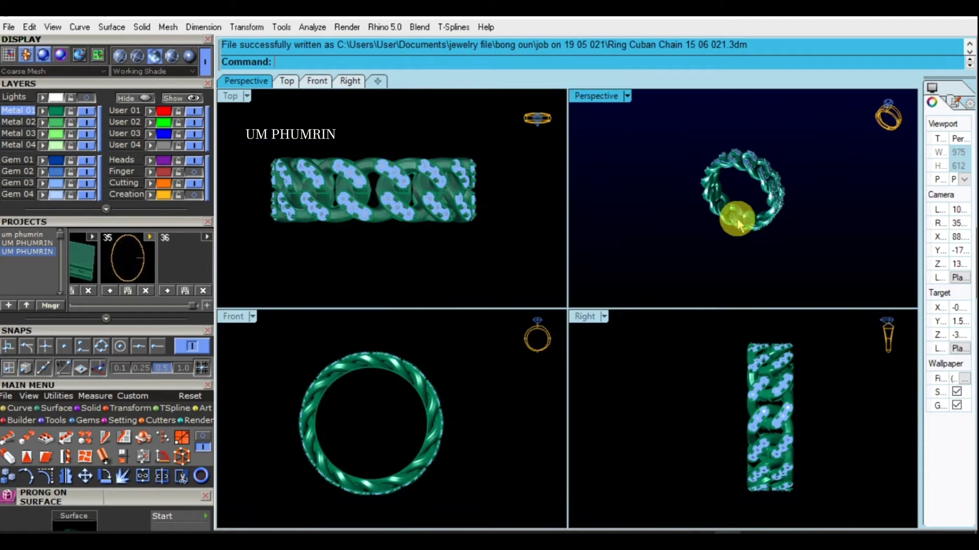
scroll(757, 185, "up", 3)
mouse_move(758, 191)
right_mouse_down()
mouse_move(773, 235)
mouse_move(750, 208)
mouse_move(762, 207)
mouse_move(760, 197)
mouse_move(764, 208)
mouse_move(677, 258)
mouse_move(698, 250)
right_mouse_up()
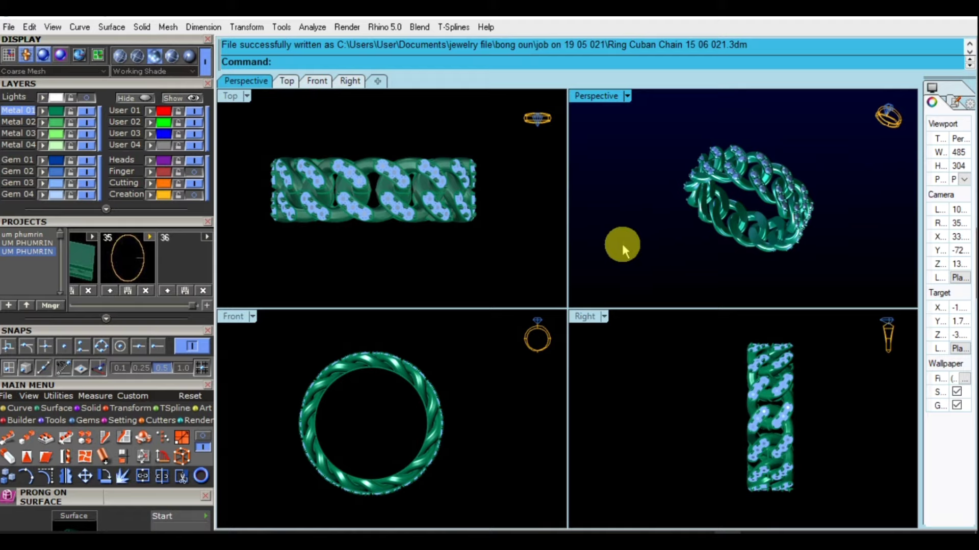
left_click(270, 359)
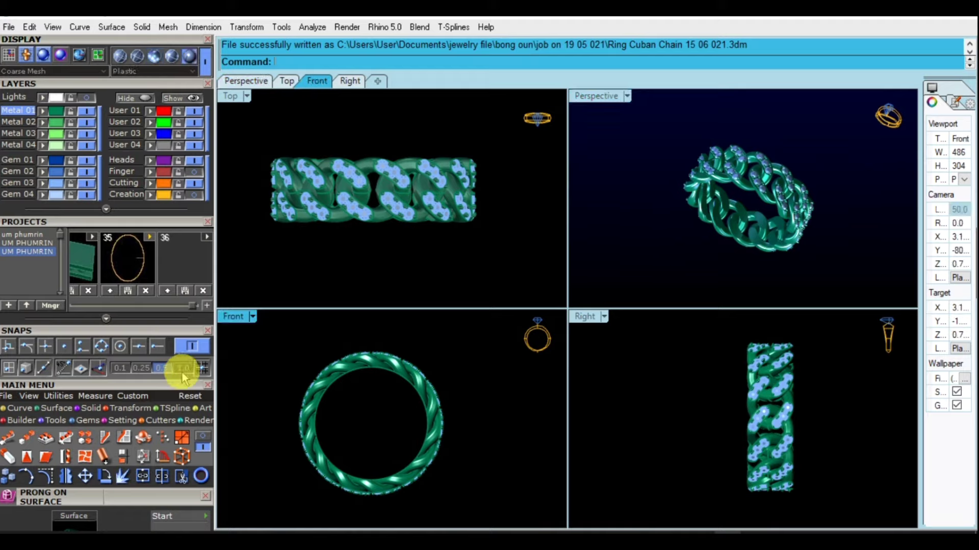